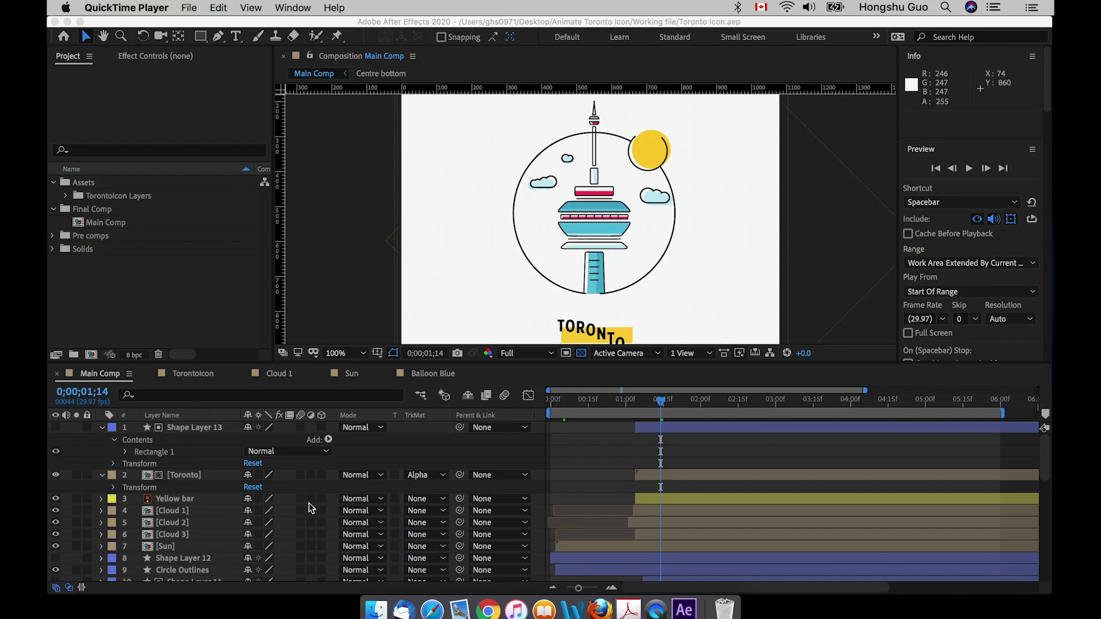
# Turn on Layer 16 and Layer 17 and bring both to front above Shape Layer 13.
pyautogui.scroll(-4, 308, 503)
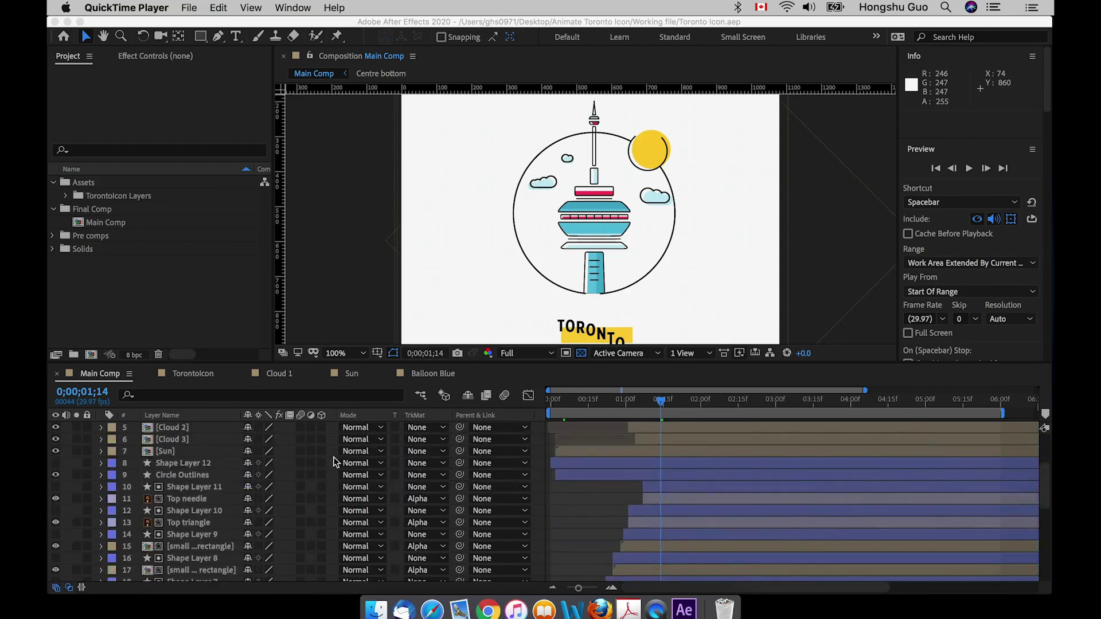
pyautogui.scroll(-10, 334, 456)
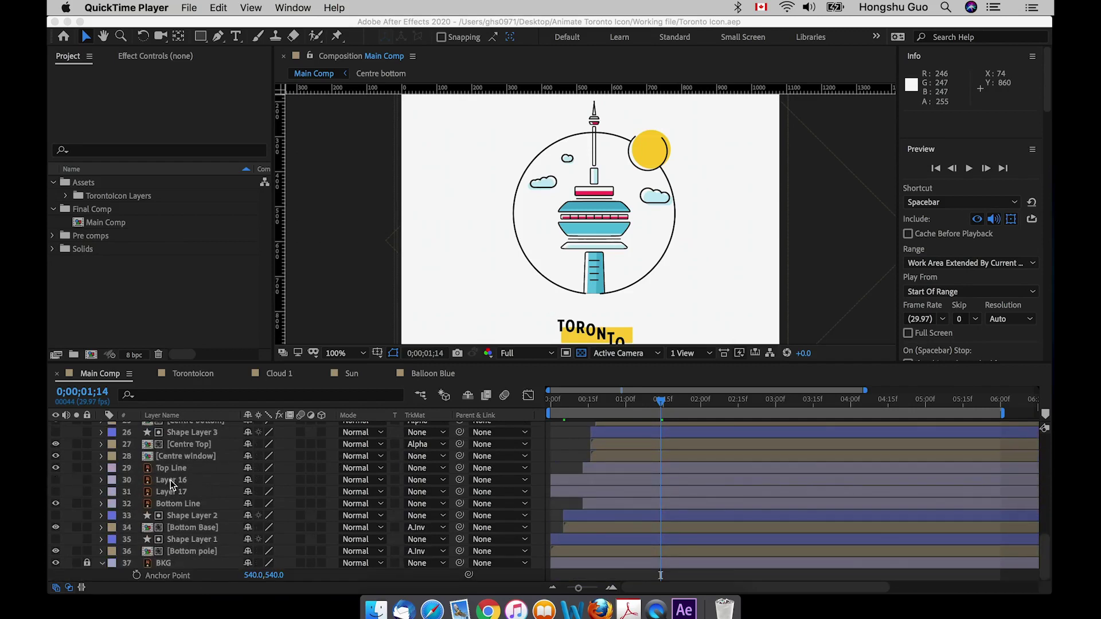
pyautogui.click(175, 482)
pyautogui.click(177, 480)
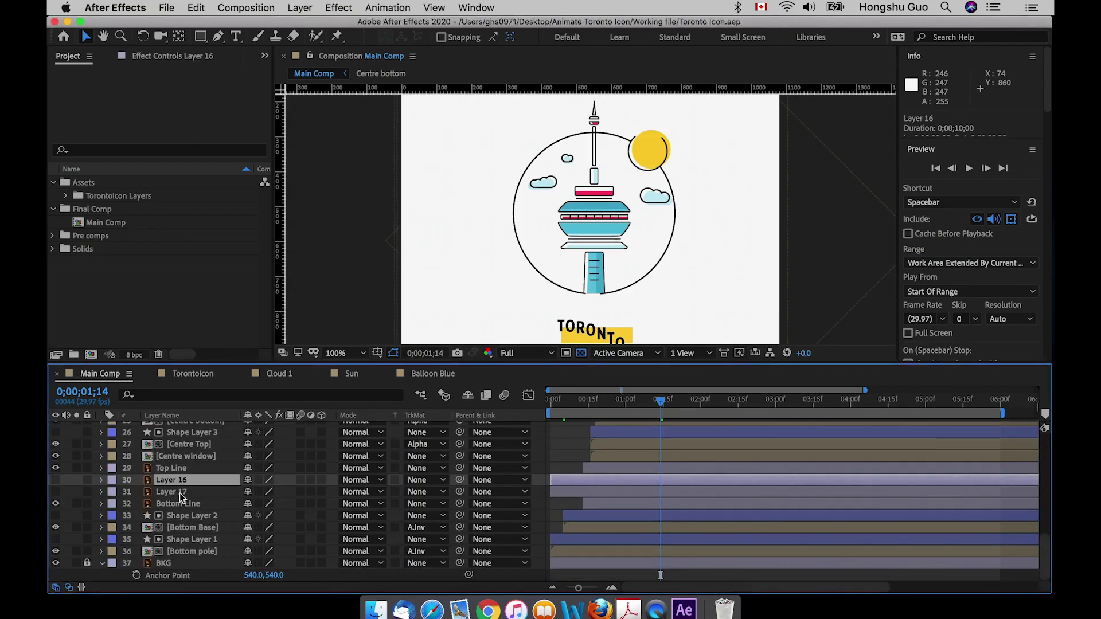
pyautogui.click(60, 485)
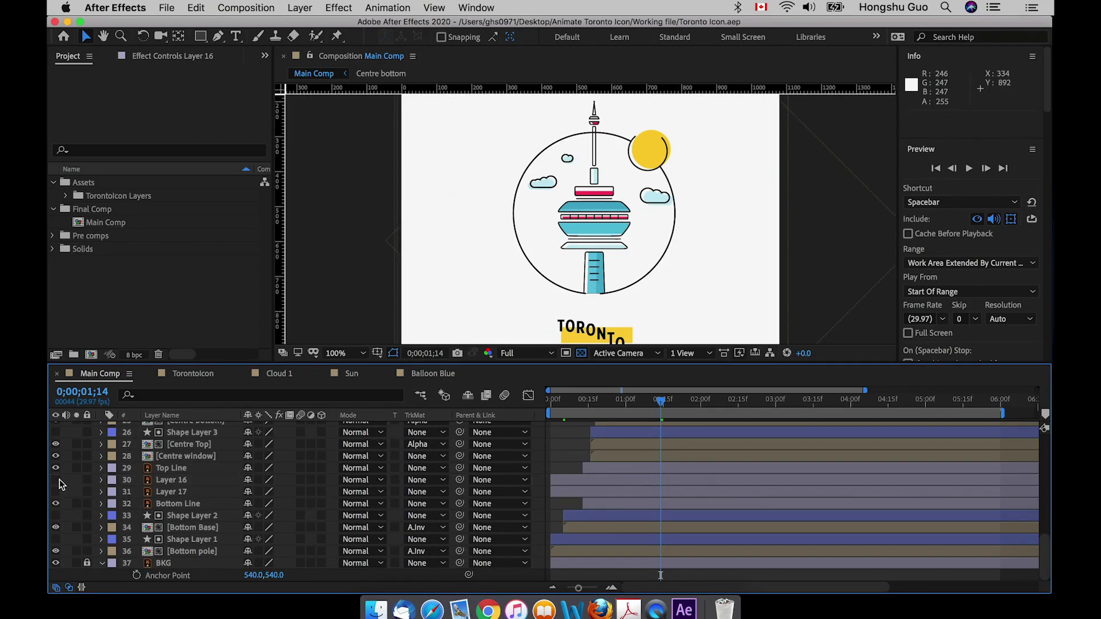
pyautogui.click(156, 478)
pyautogui.keyDown('shift'); pyautogui.click(162, 489); pyautogui.keyUp('shift')
pyautogui.moveTo(52, 484); pyautogui.dragTo(53, 492)
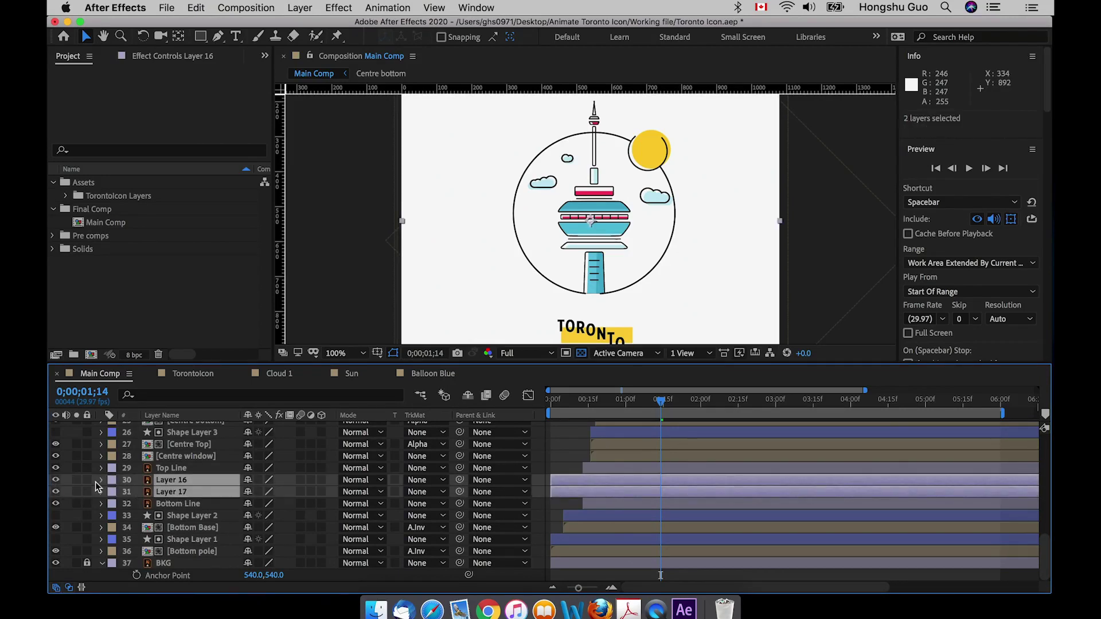
pyautogui.press('super+shift+bracketright')
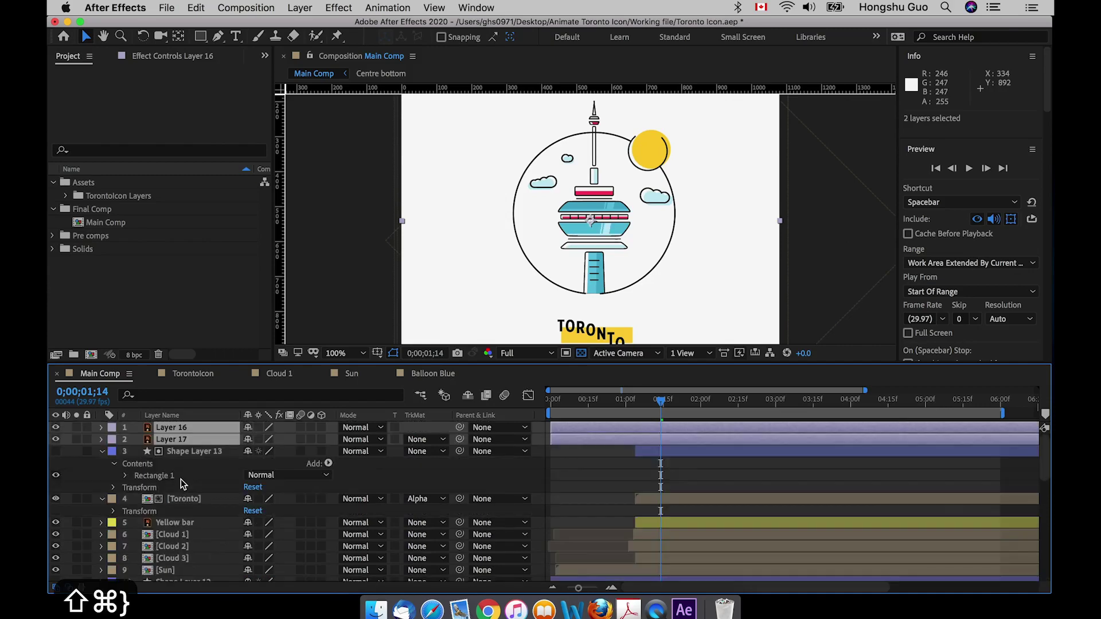
pyautogui.click(192, 410)
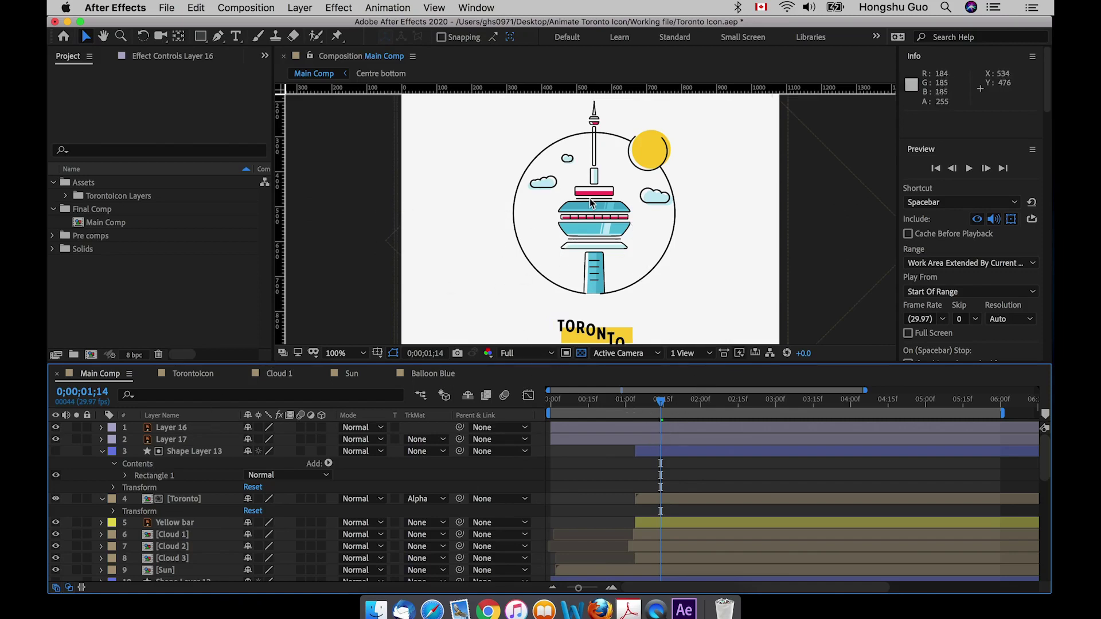
# Create a 1080 × 1080 solid named 'Reflection', eyedropper-coloured with the tower's pale cyan.
pyautogui.click(306, 10)
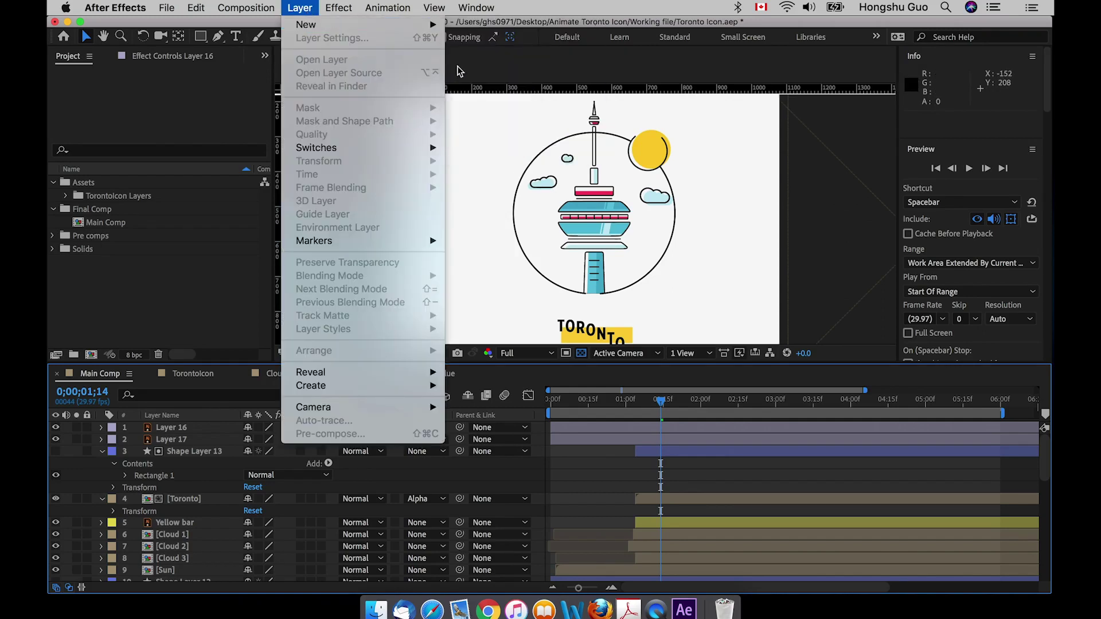
pyautogui.moveTo(434, 29)
pyautogui.click(463, 45)
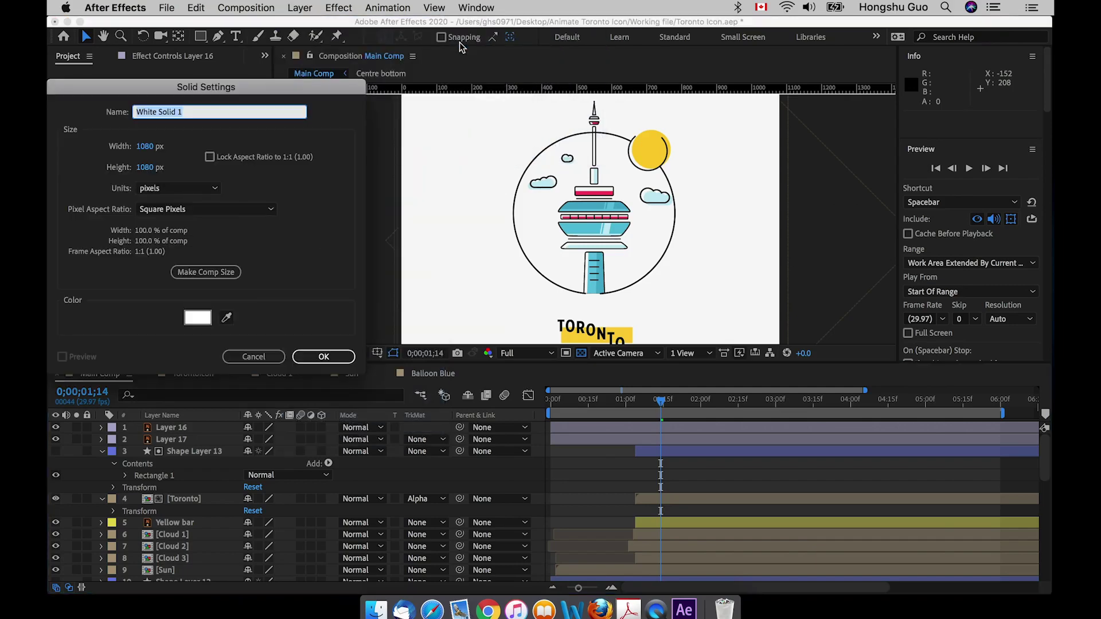
pyautogui.moveTo(211, 87); pyautogui.dragTo(640, 89)
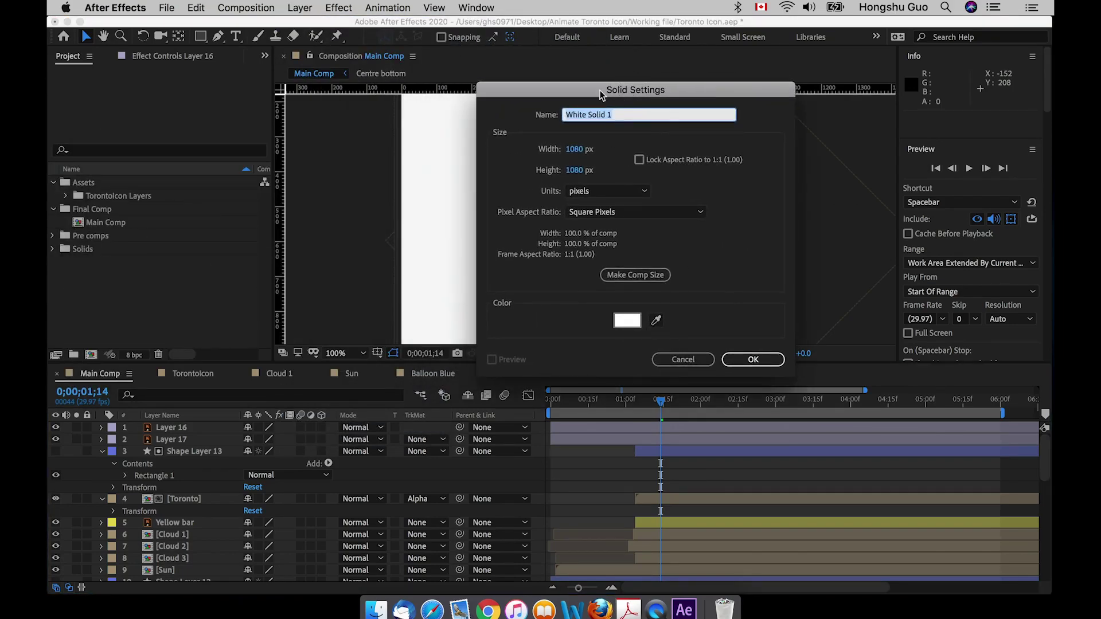
pyautogui.moveTo(600, 90); pyautogui.dragTo(847, 81)
pyautogui.click(904, 311)
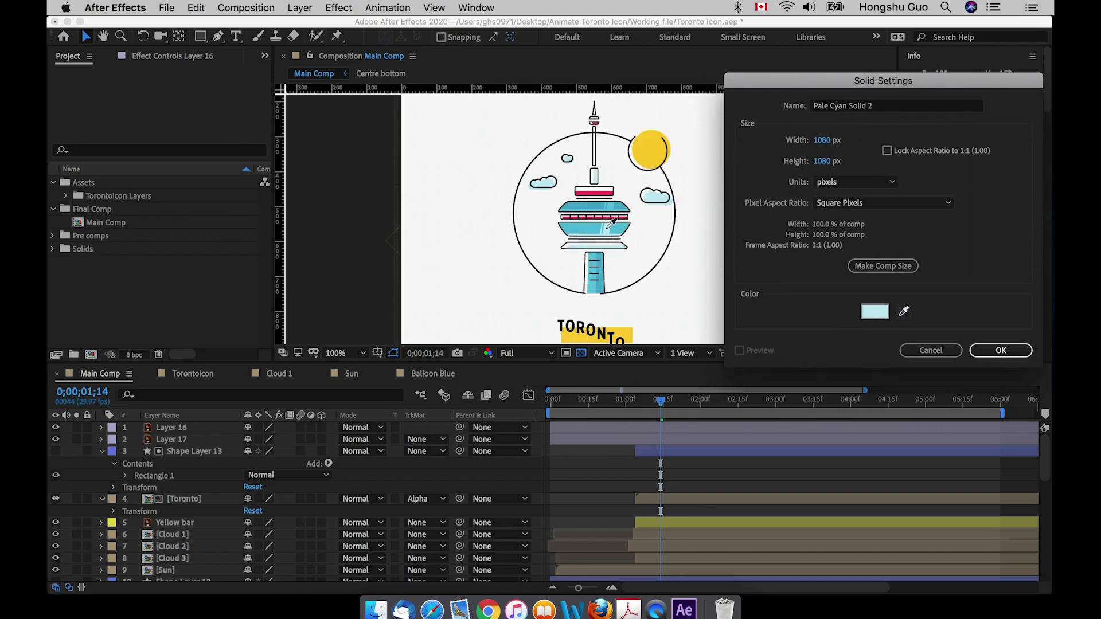
pyautogui.click(607, 229)
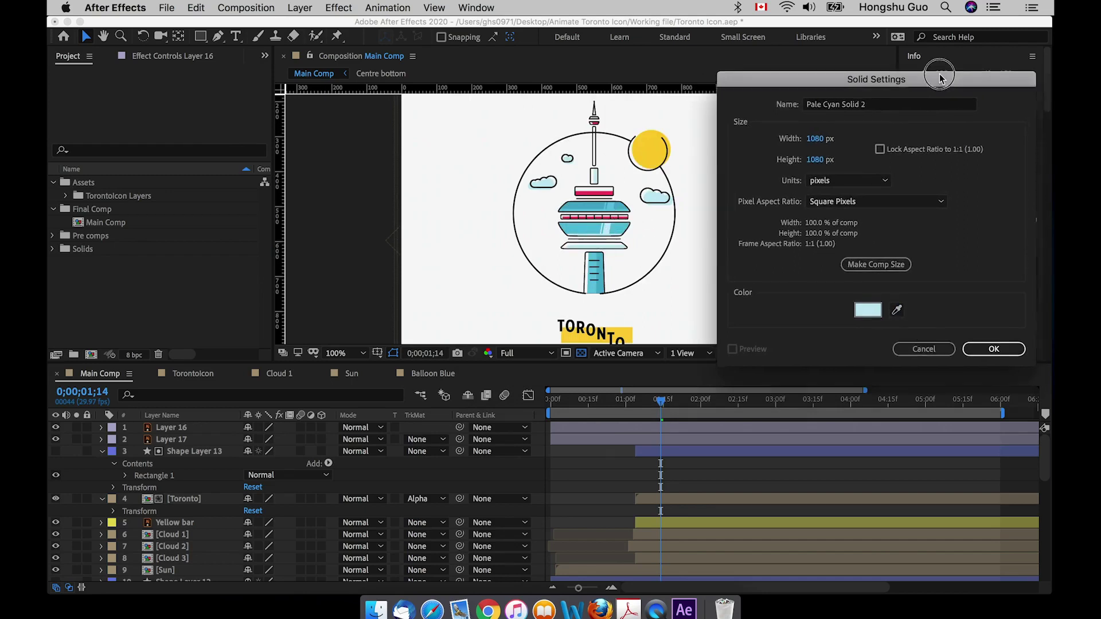
pyautogui.moveTo(905, 86); pyautogui.dragTo(759, 77)
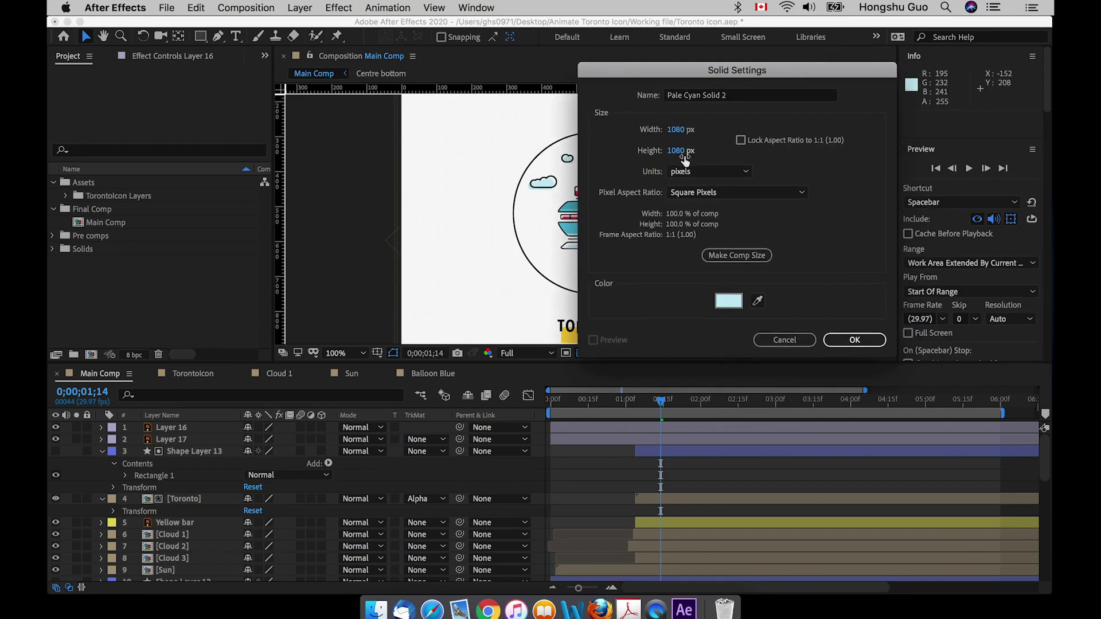
pyautogui.click(739, 96)
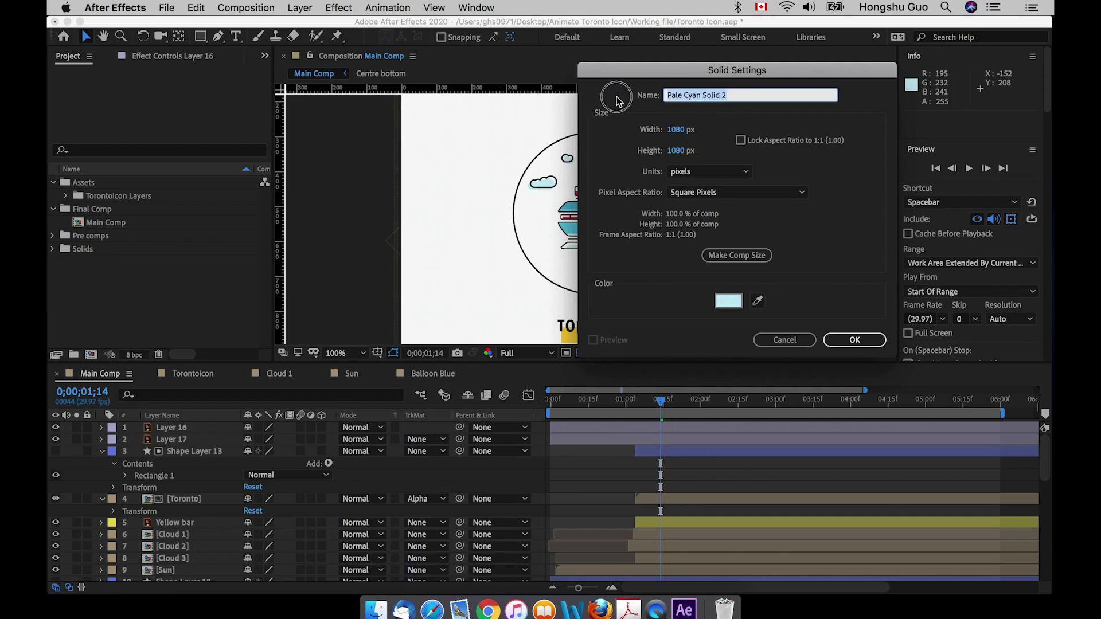
pyautogui.write('Re')
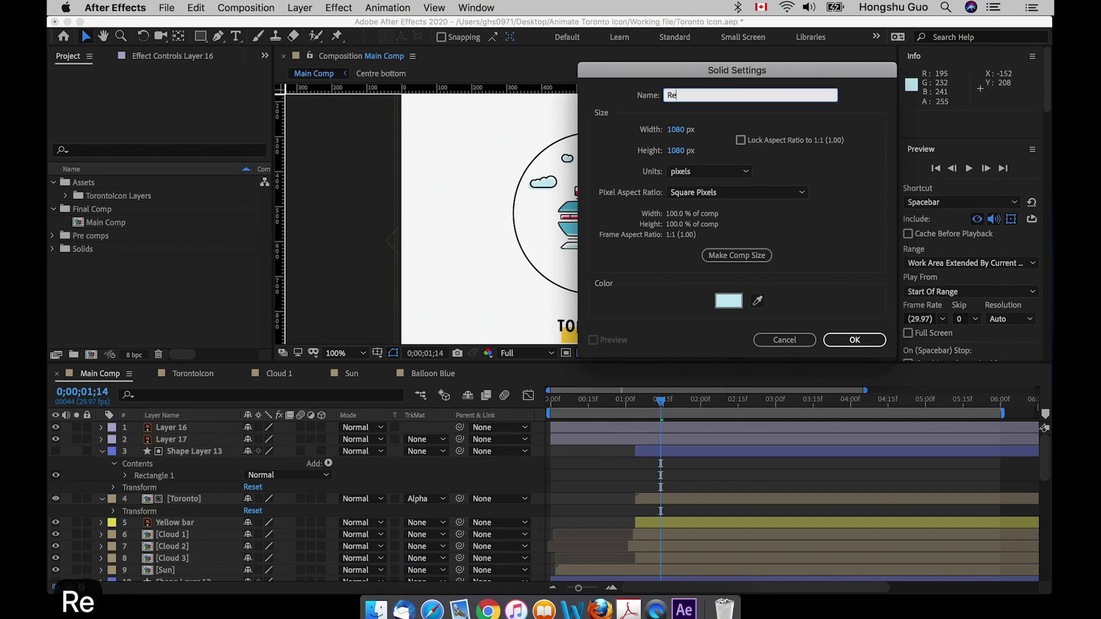
pyautogui.write('flection')
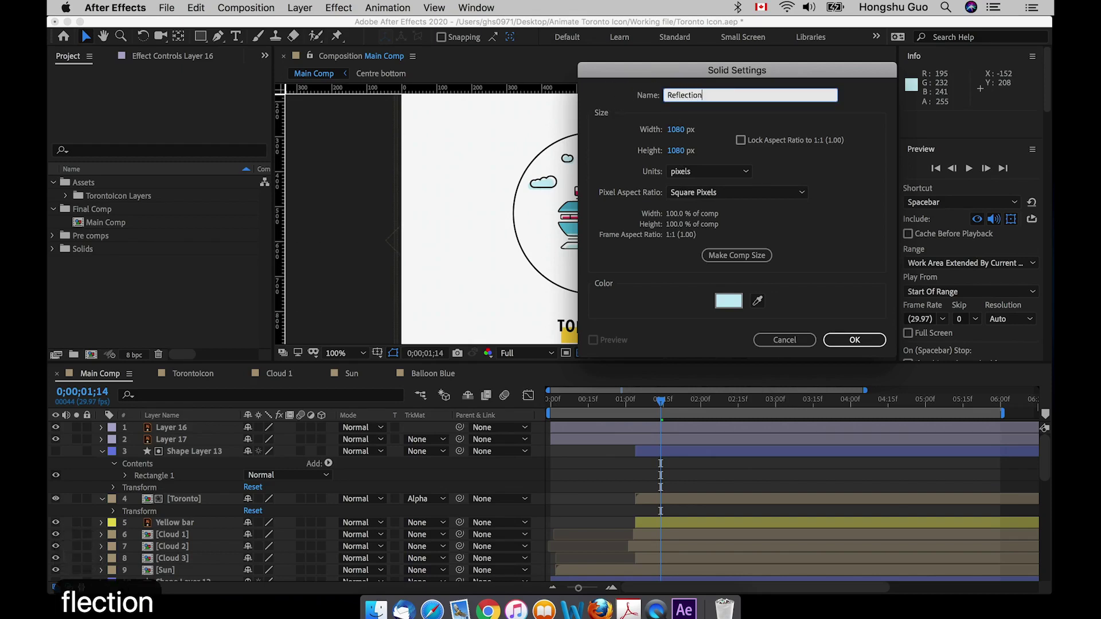
pyautogui.click(832, 341)
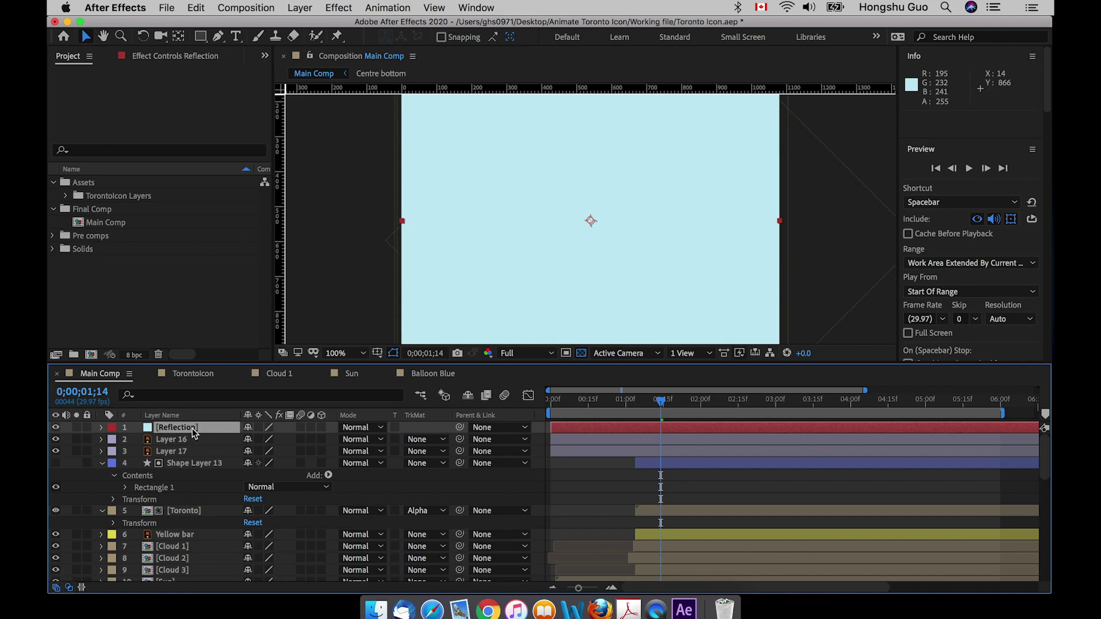
# Turn on the Adjustment Layer switch for the Reflection solid.
pyautogui.click(310, 428)
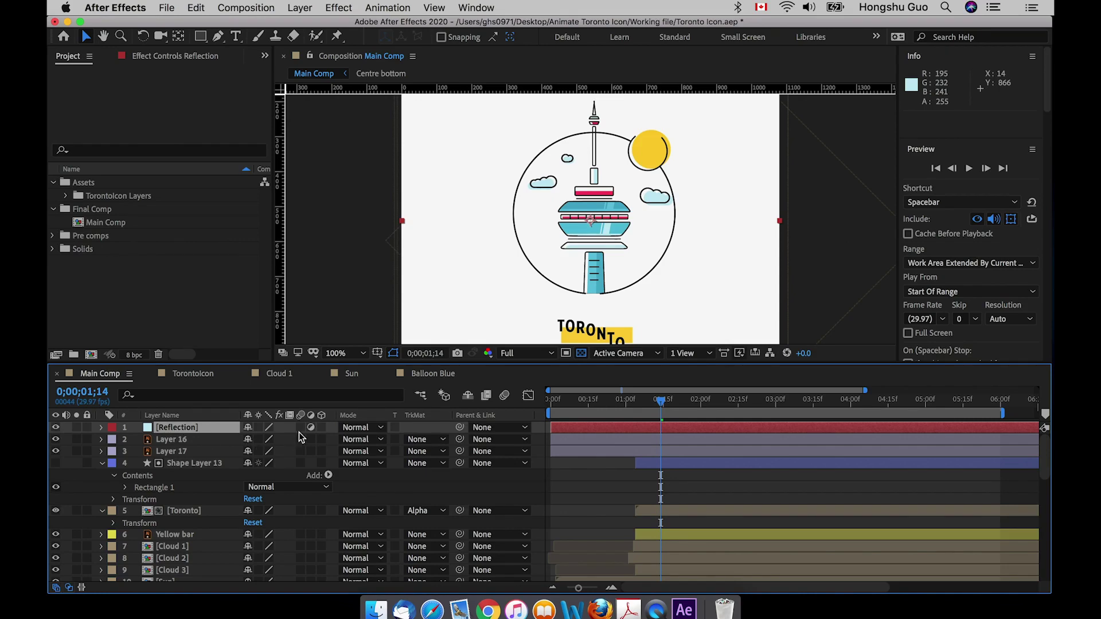
# With the Pen tool at 400% zoom, draw a closed four-point slanted mask across the pods' light stripe.
pyautogui.click(219, 38)
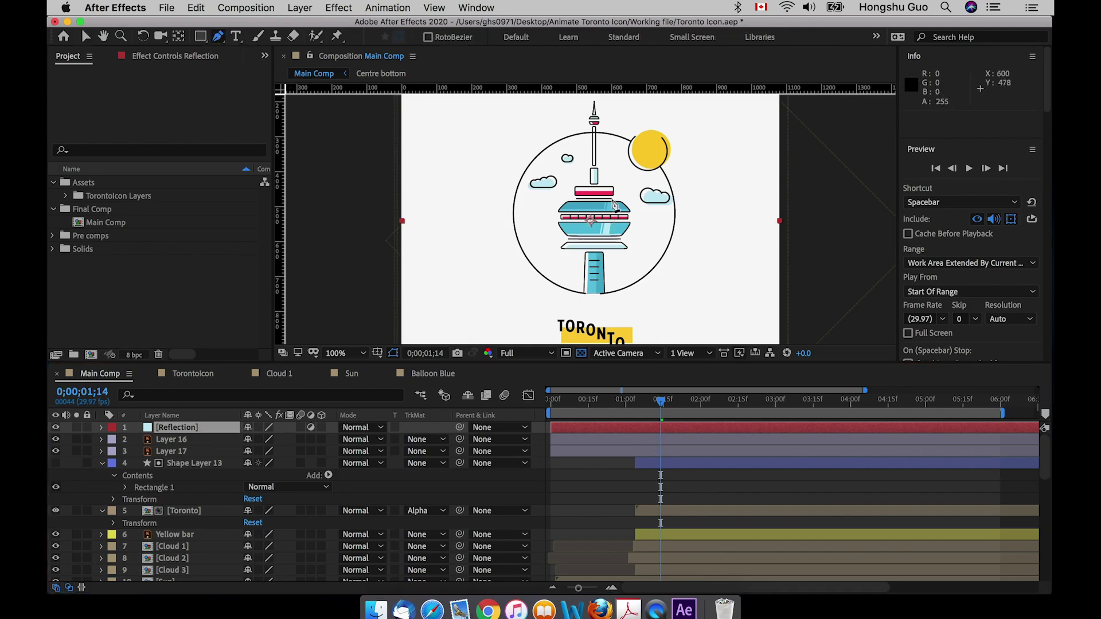
pyautogui.press('super+equal')
pyautogui.press('super+equal')
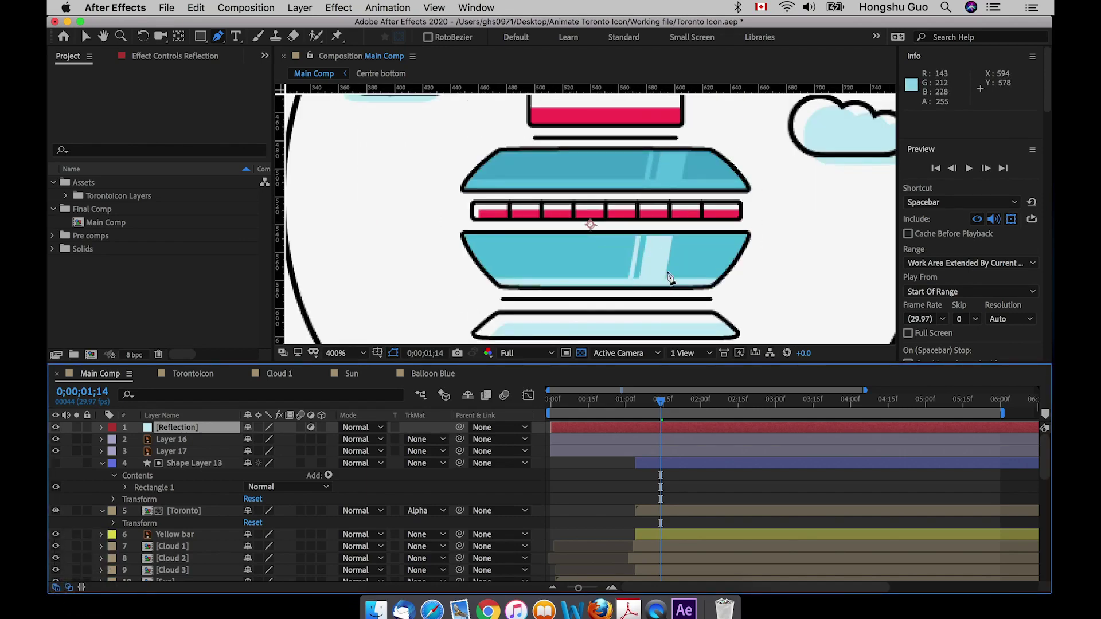
pyautogui.click(660, 151)
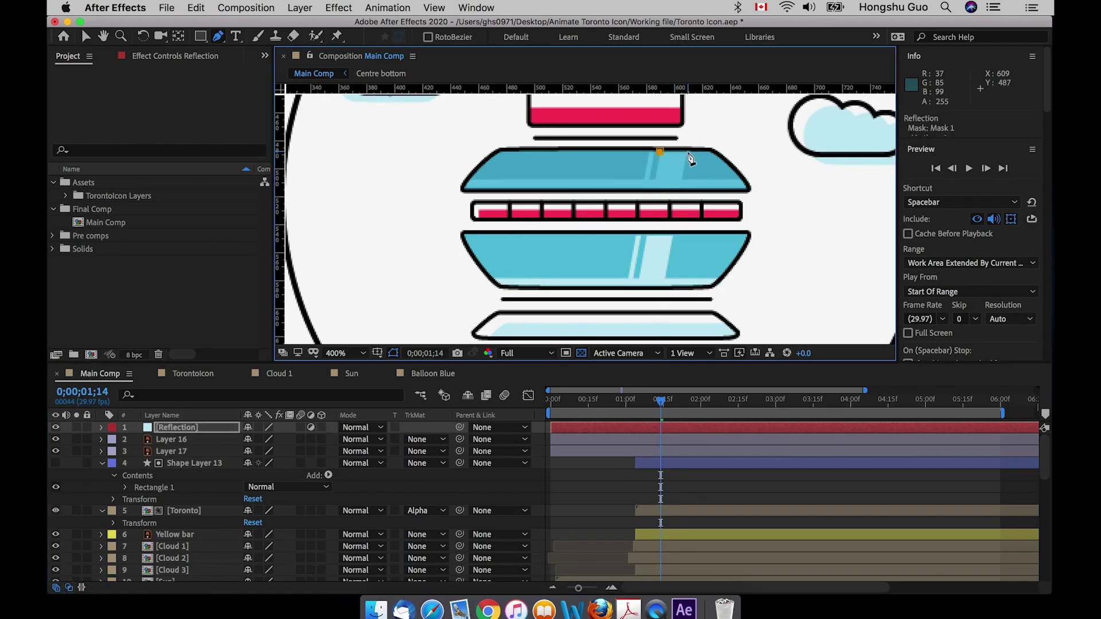
pyautogui.click(687, 152)
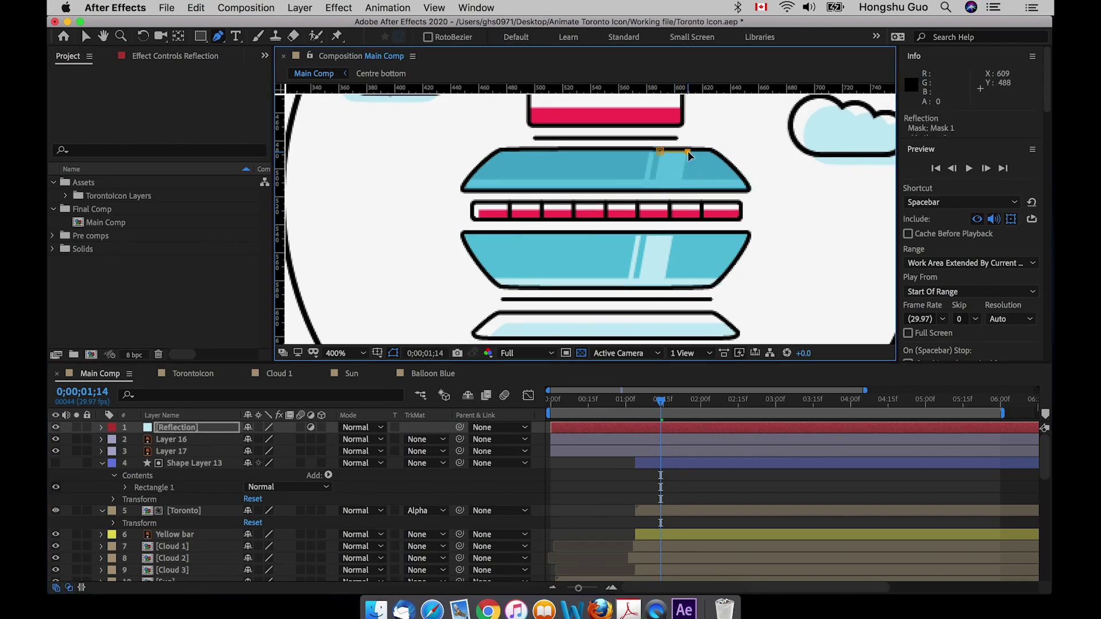
pyautogui.click(664, 284)
pyautogui.click(637, 287)
pyautogui.click(638, 289)
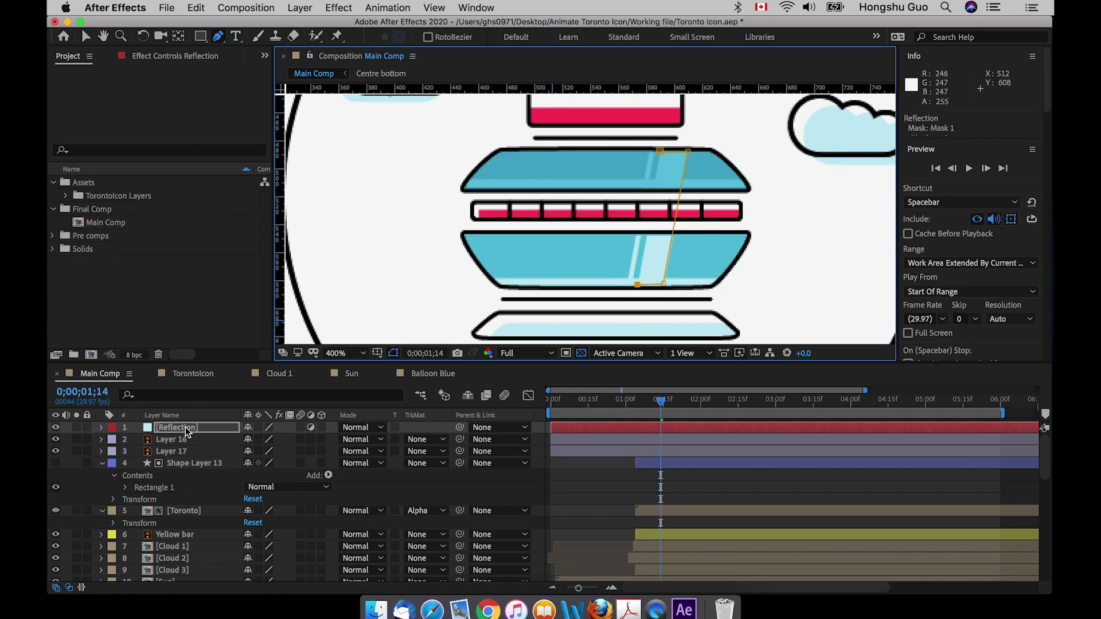
pyautogui.click(659, 151)
pyautogui.click(614, 484)
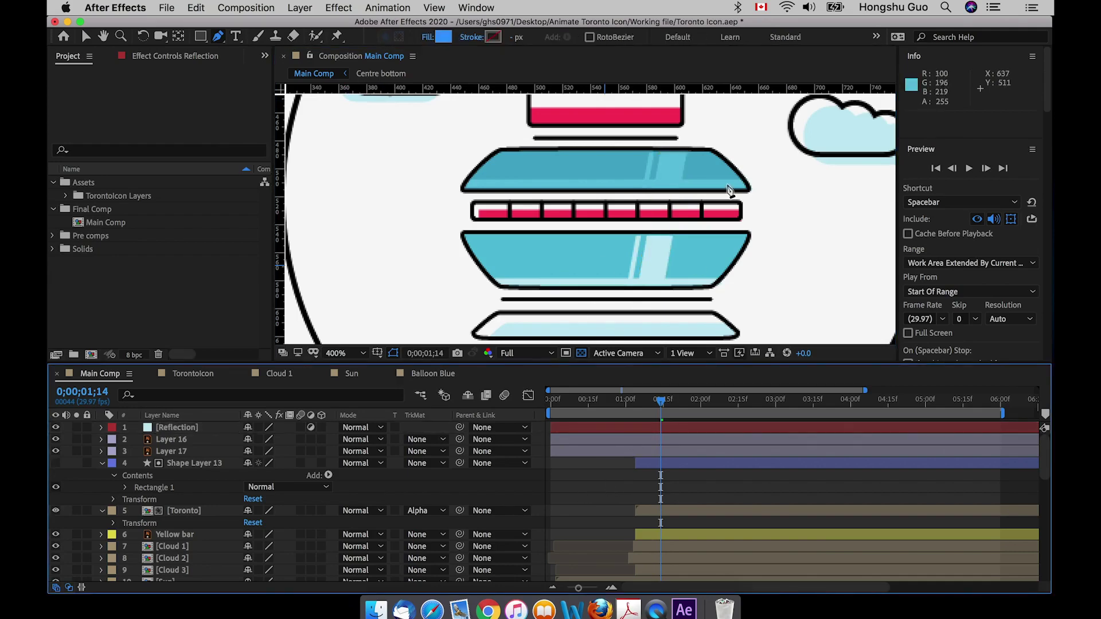
# Start a second mask on the Reflection layer, from the top edge down to the bottom.
pyautogui.click(191, 432)
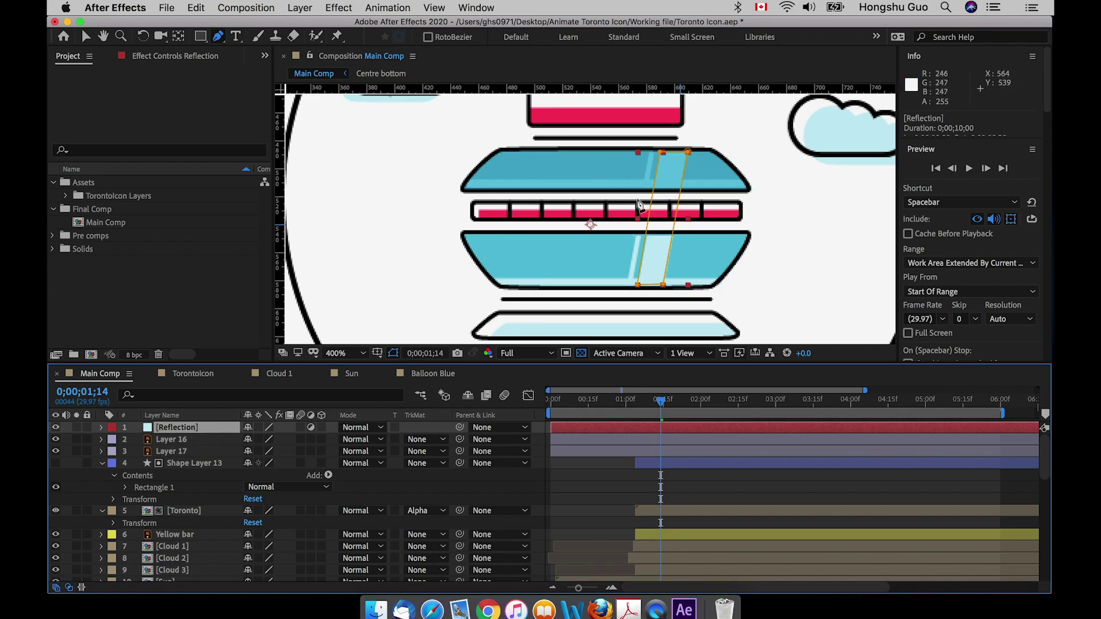
pyautogui.hotkey('ctrl', '=')
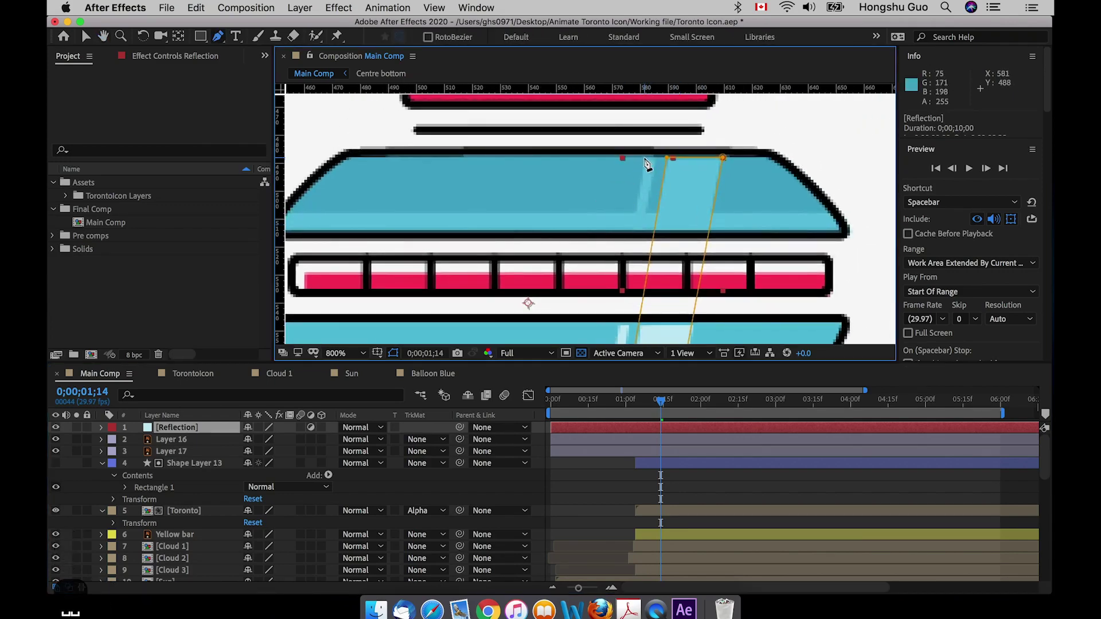
pyautogui.click(645, 156)
pyautogui.scroll(-5, 657, 171)
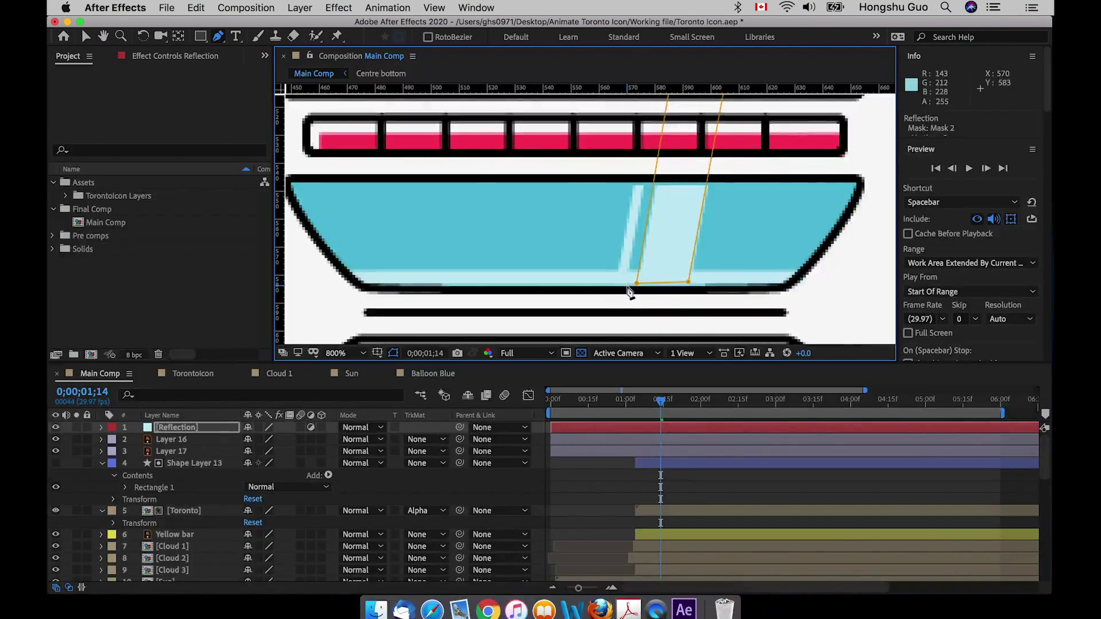
pyautogui.click(626, 284)
pyautogui.click(612, 286)
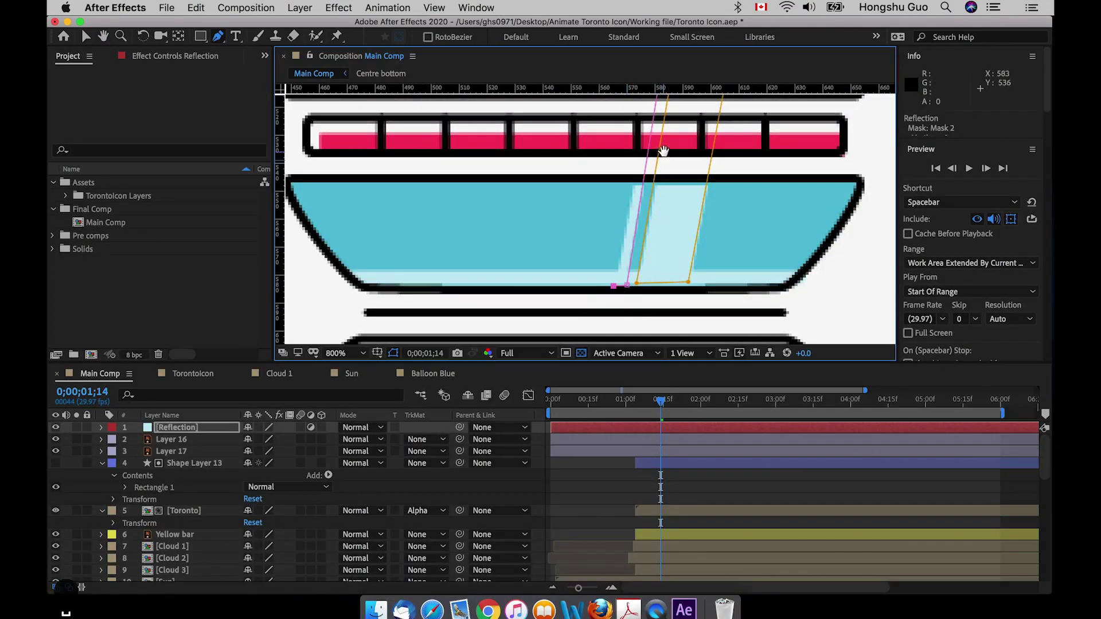
# Adjust the first mask's bottom-right corner and turn off Reflection's Adjustment Layer switch.
pyautogui.scroll(5, 616, 289)
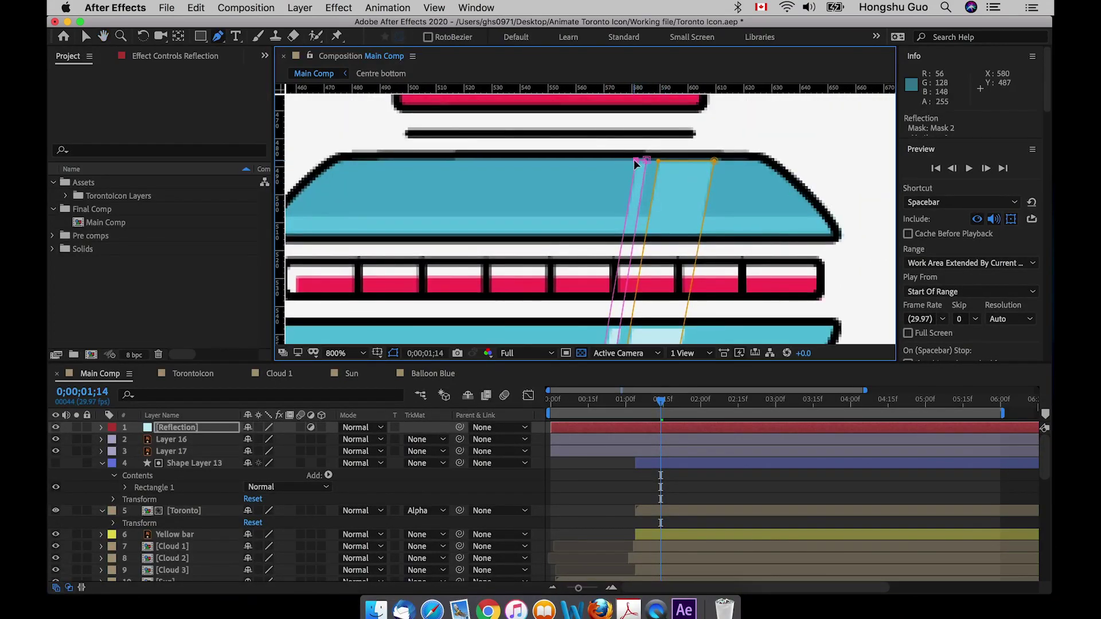
pyautogui.scroll(-5, 736, 258)
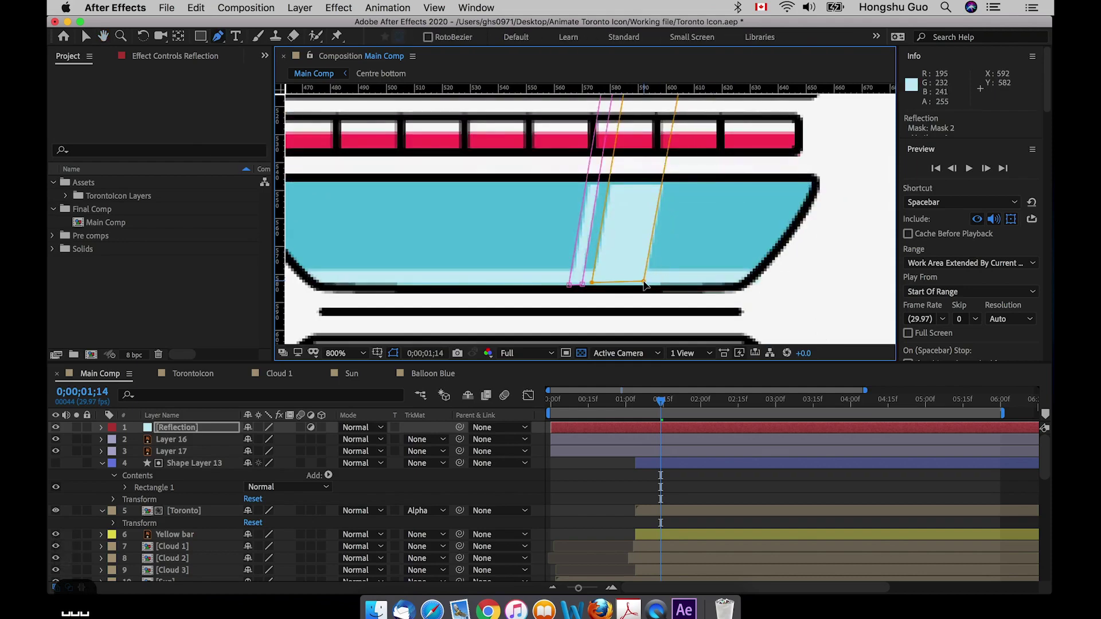
pyautogui.moveTo(645, 285); pyautogui.dragTo(590, 288)
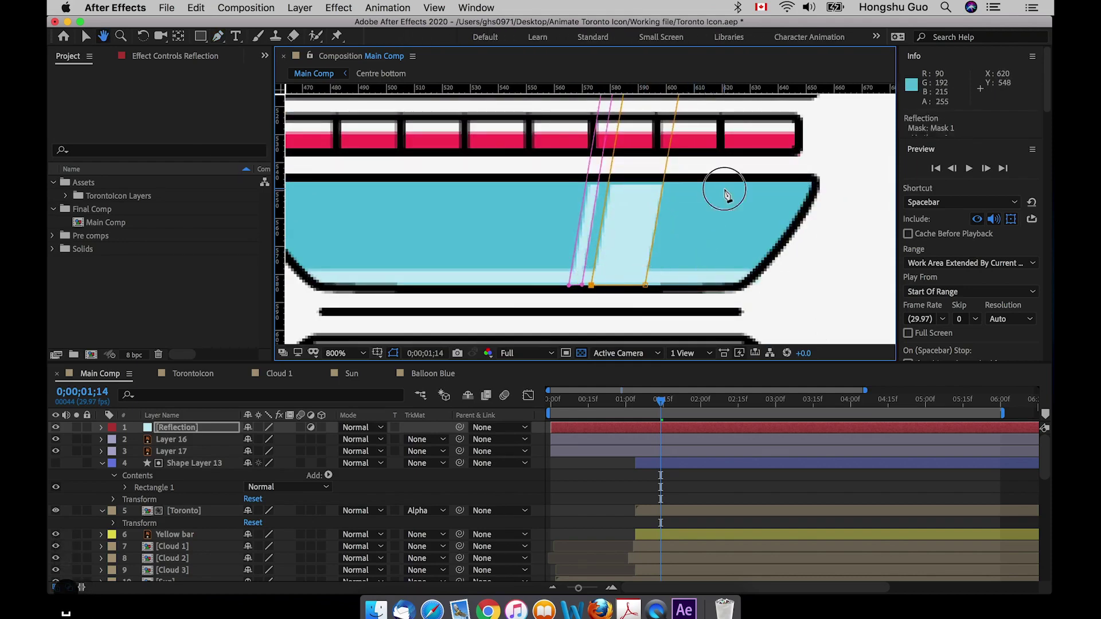
pyautogui.press('super+minus')
pyautogui.press('super+minus')
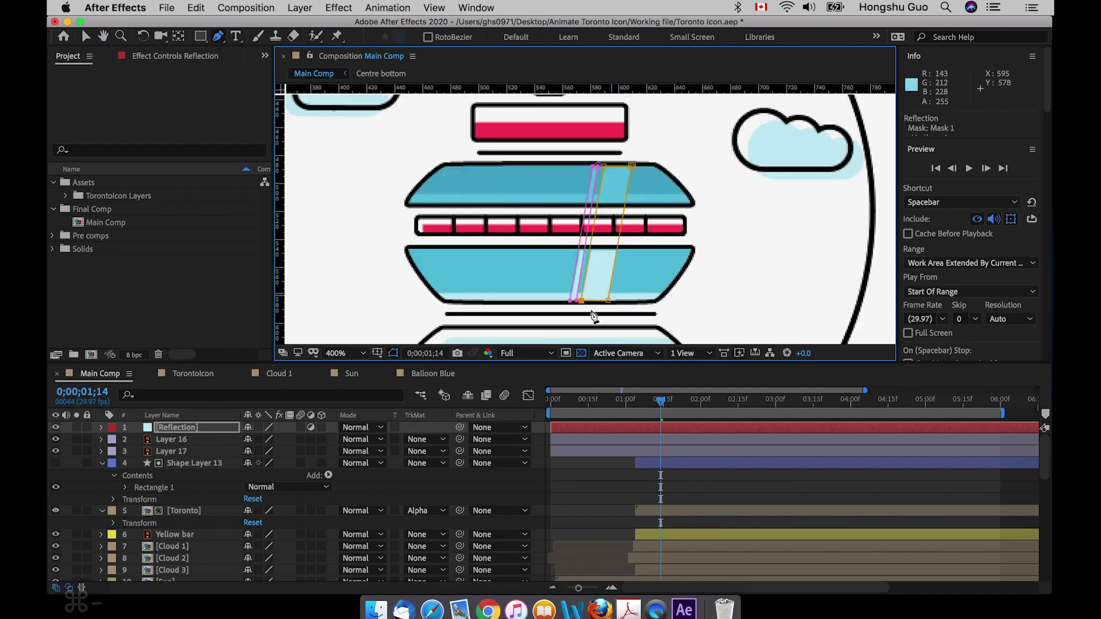
pyautogui.click(310, 427)
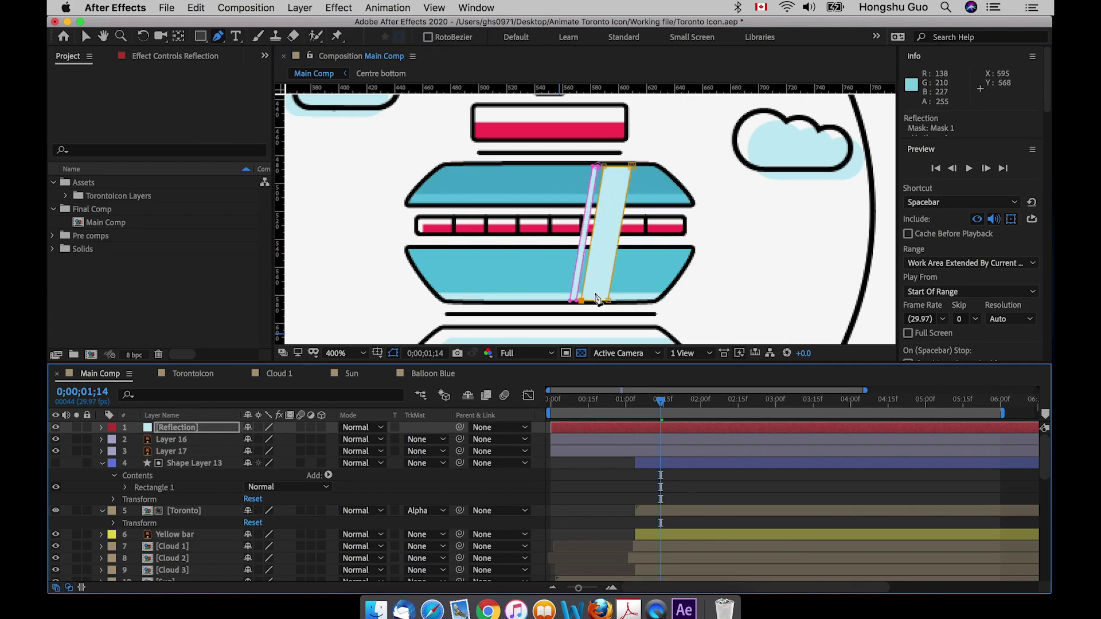
pyautogui.click(100, 428)
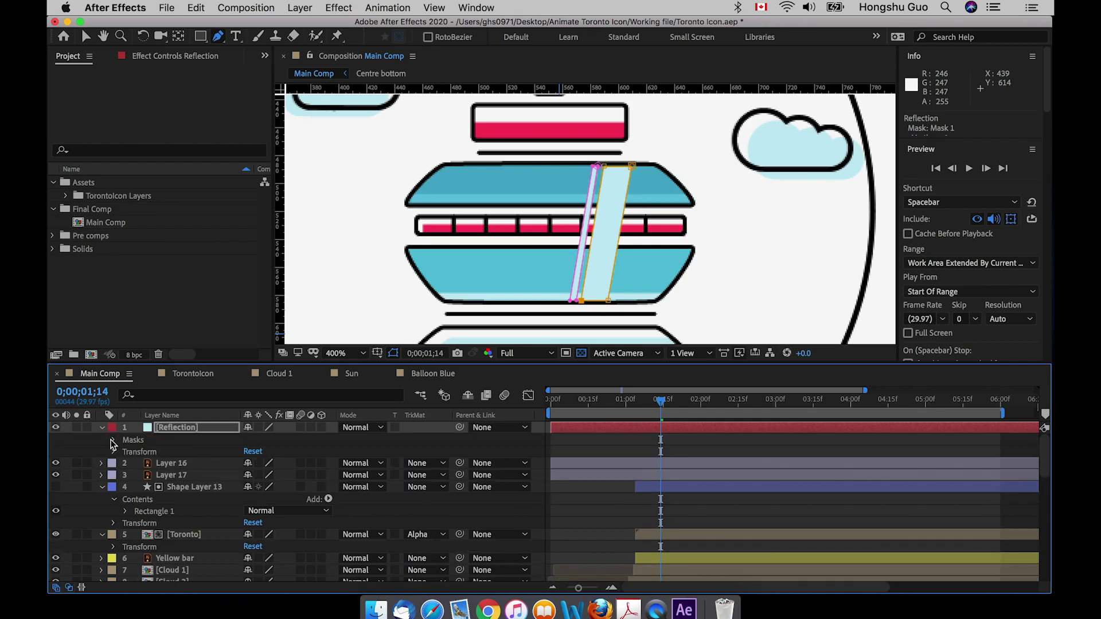
# Switch the Reflection layer's Mask 1 and Mask 2 to None to test the streak.
pyautogui.click(113, 440)
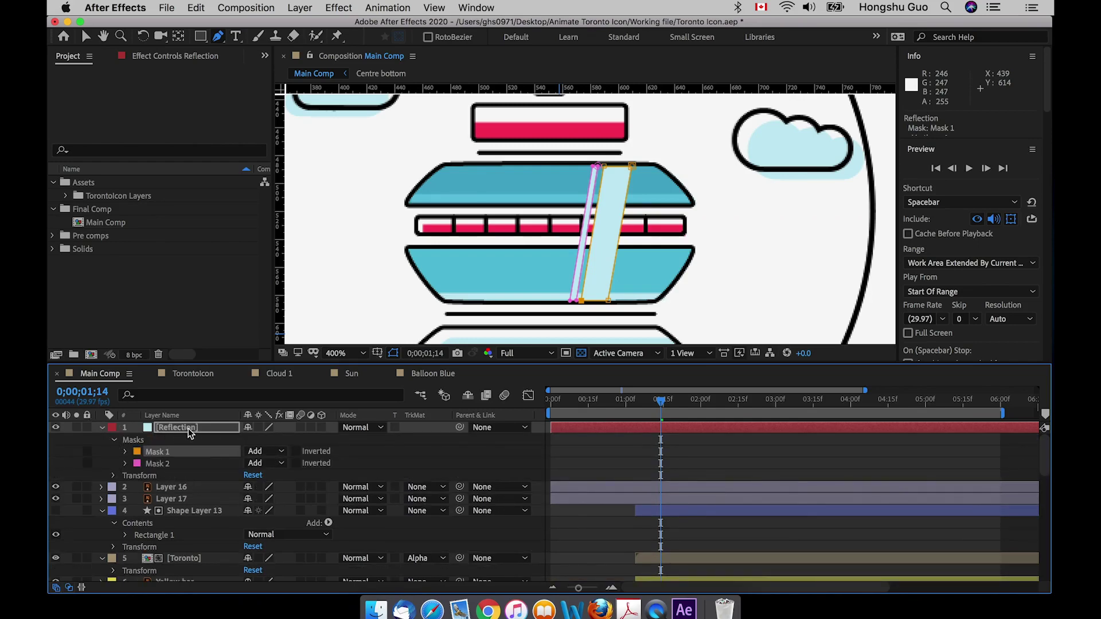
pyautogui.click(266, 463)
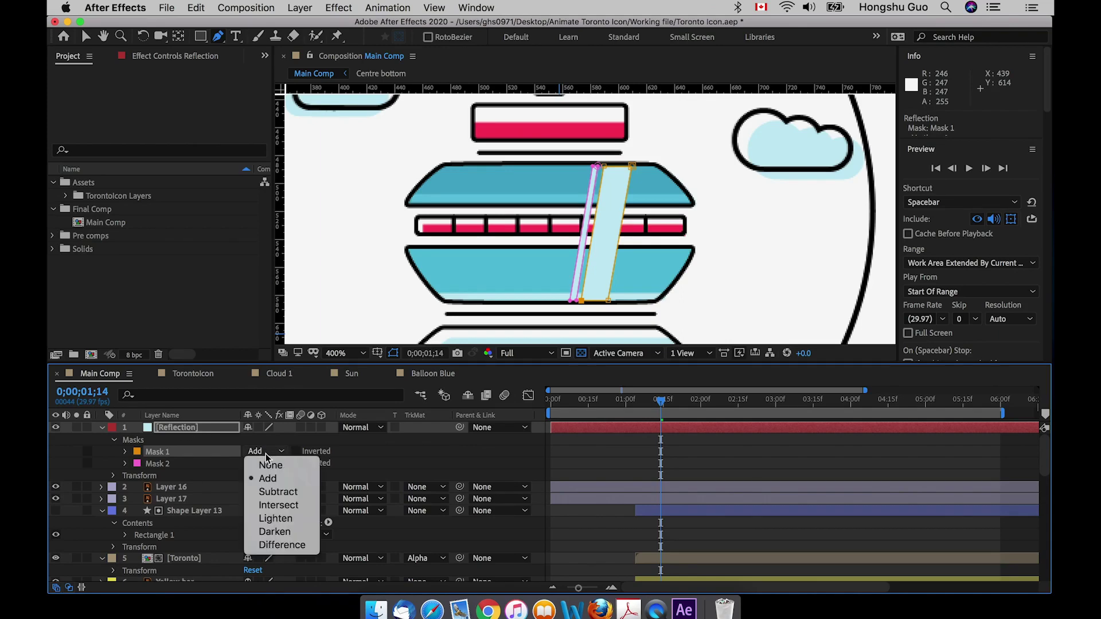
pyautogui.press('super+minus')
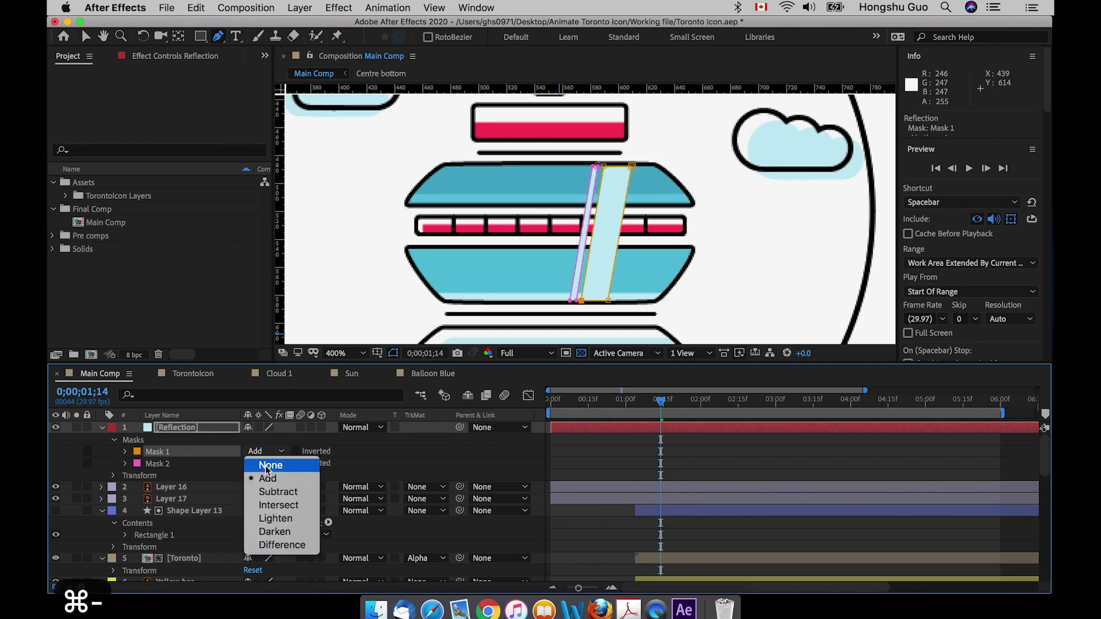
pyautogui.click(270, 466)
pyautogui.click(265, 463)
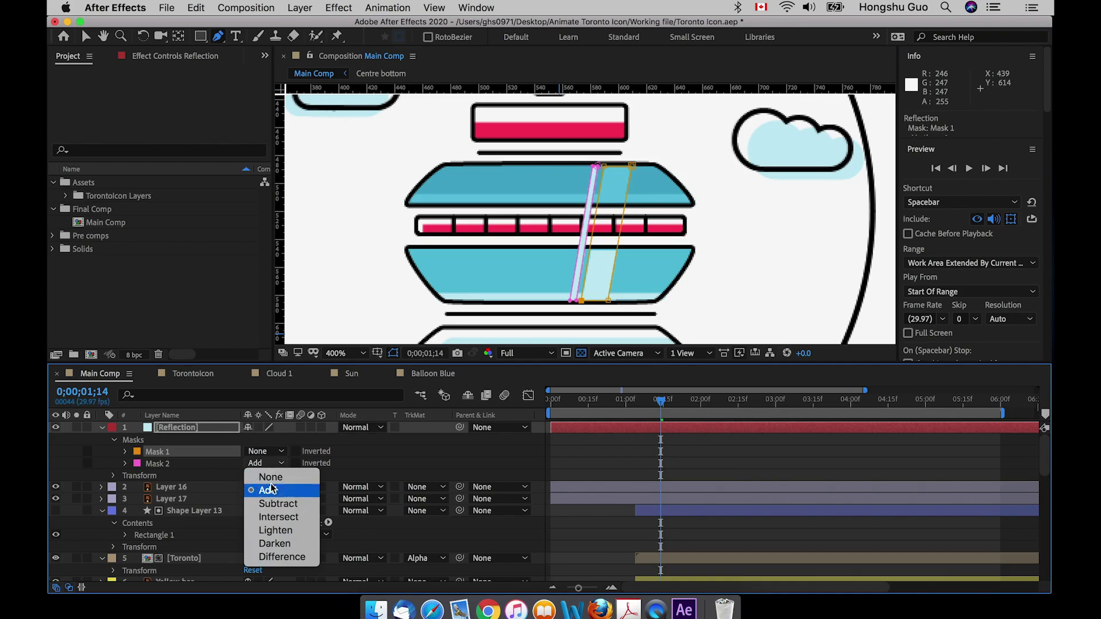
pyautogui.click(268, 489)
pyautogui.click(266, 463)
pyautogui.click(270, 477)
pyautogui.press('super+minus')
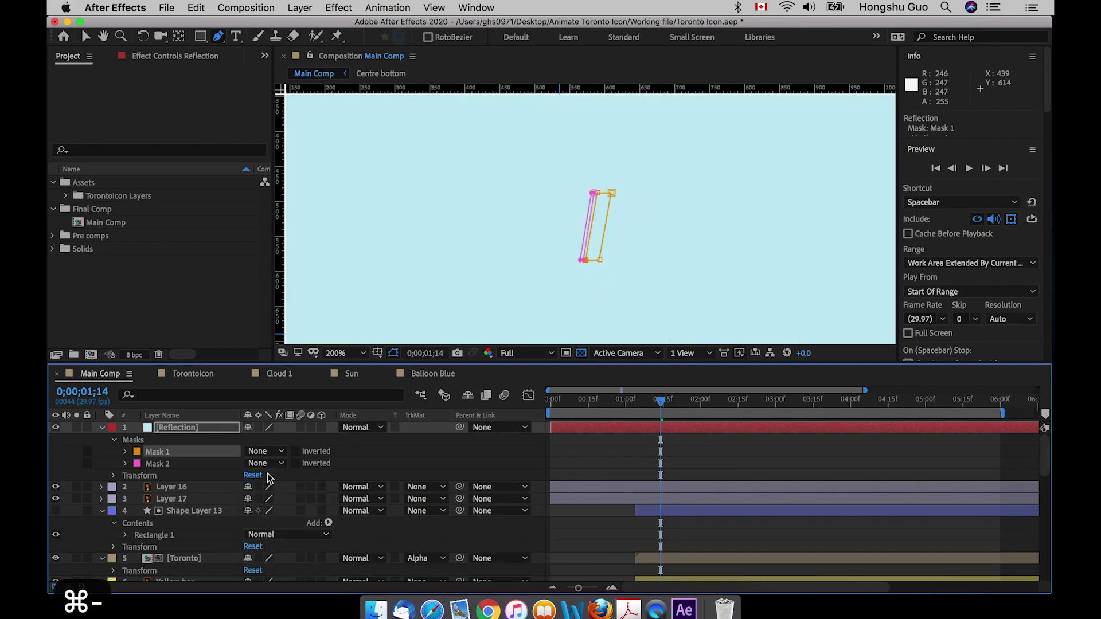
pyautogui.press('super+minus')
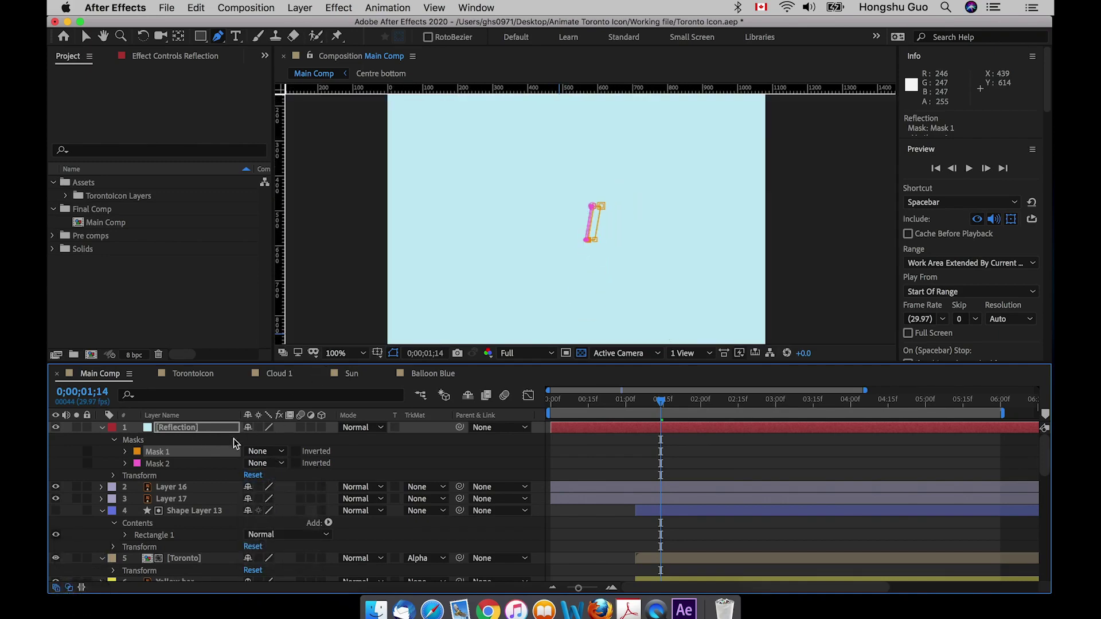
# Return the masks to Add mode and check the tower at 200% zoom.
pyautogui.click(266, 463)
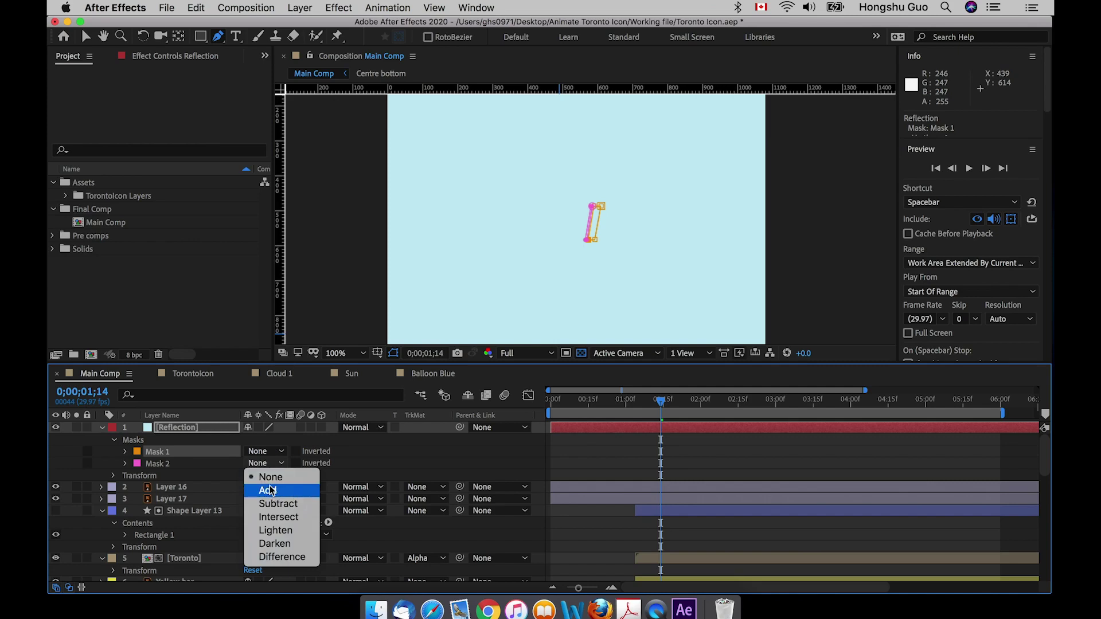
pyautogui.click(269, 487)
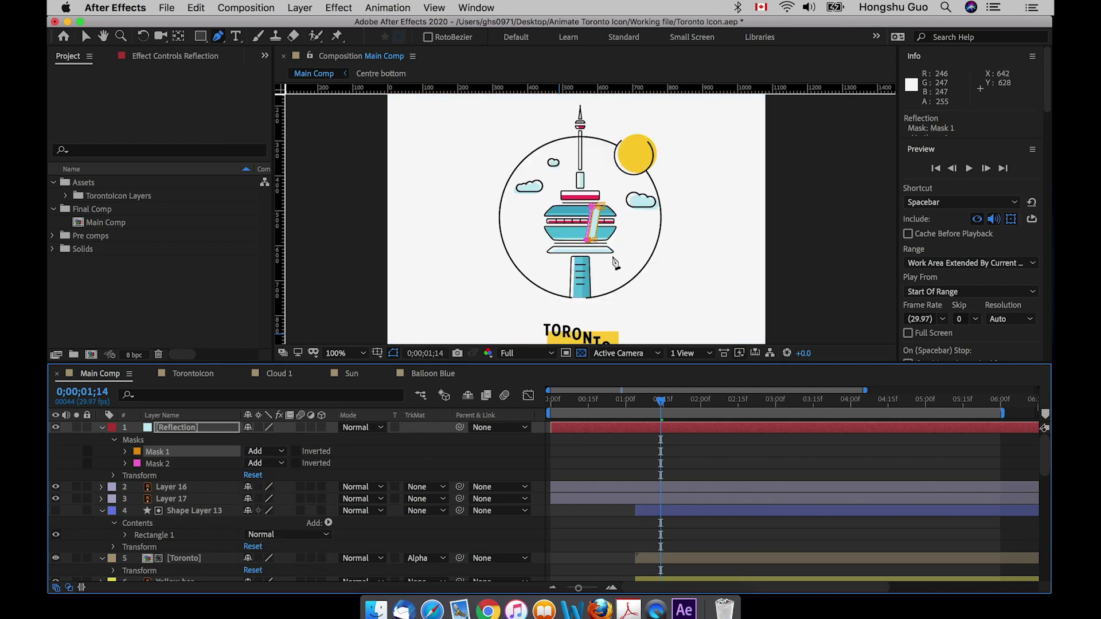
pyautogui.press('super+equal')
pyautogui.press('super+equal')
pyautogui.press('super+minus')
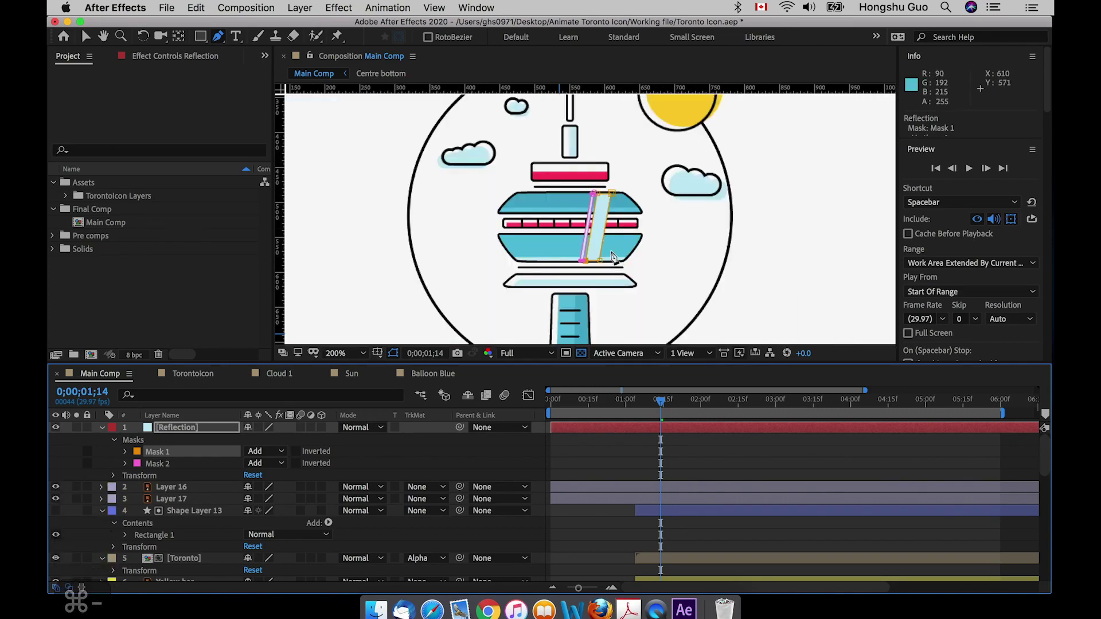
# Select Layer 16 and Layer 17 together and delete them.
pyautogui.click(474, 444)
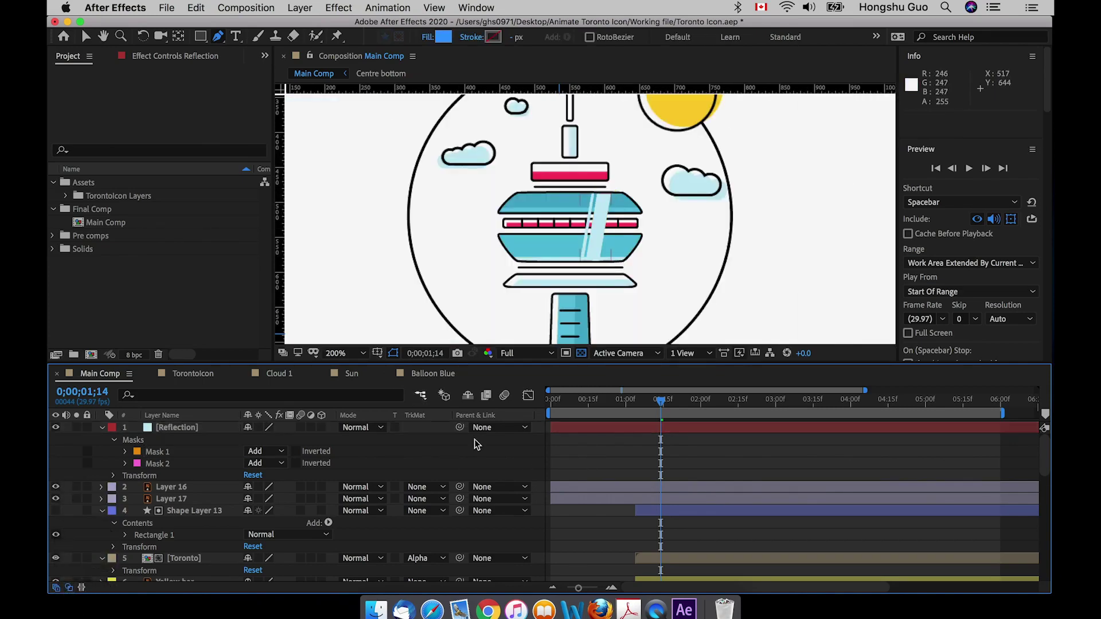
pyautogui.click(174, 427)
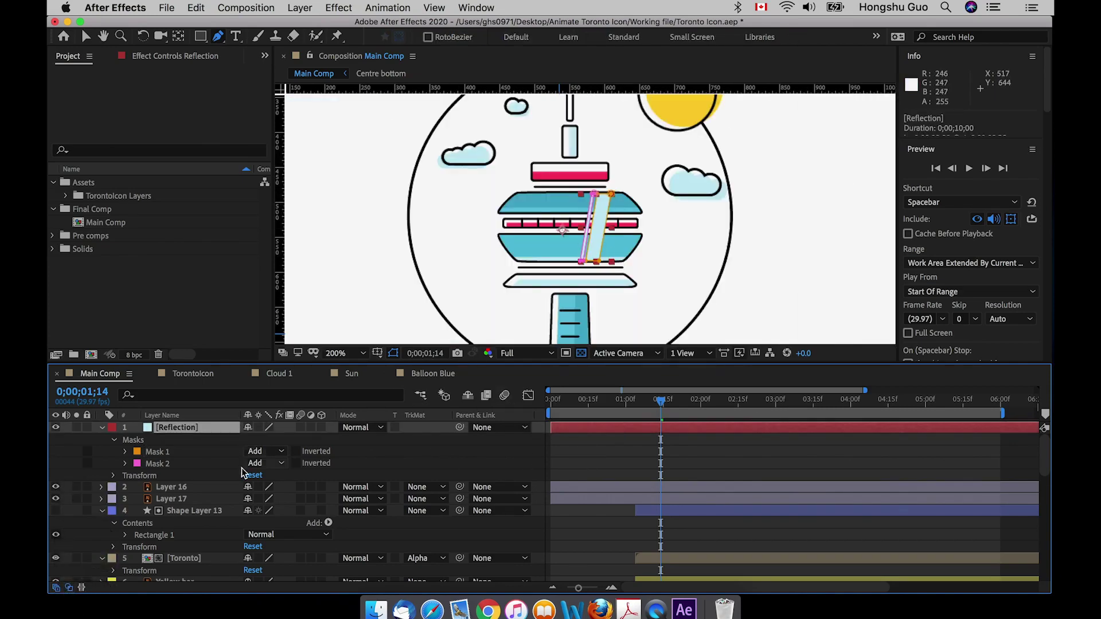
pyautogui.click(174, 487)
pyautogui.keyDown('shift'); pyautogui.click(180, 498); pyautogui.keyUp('shift')
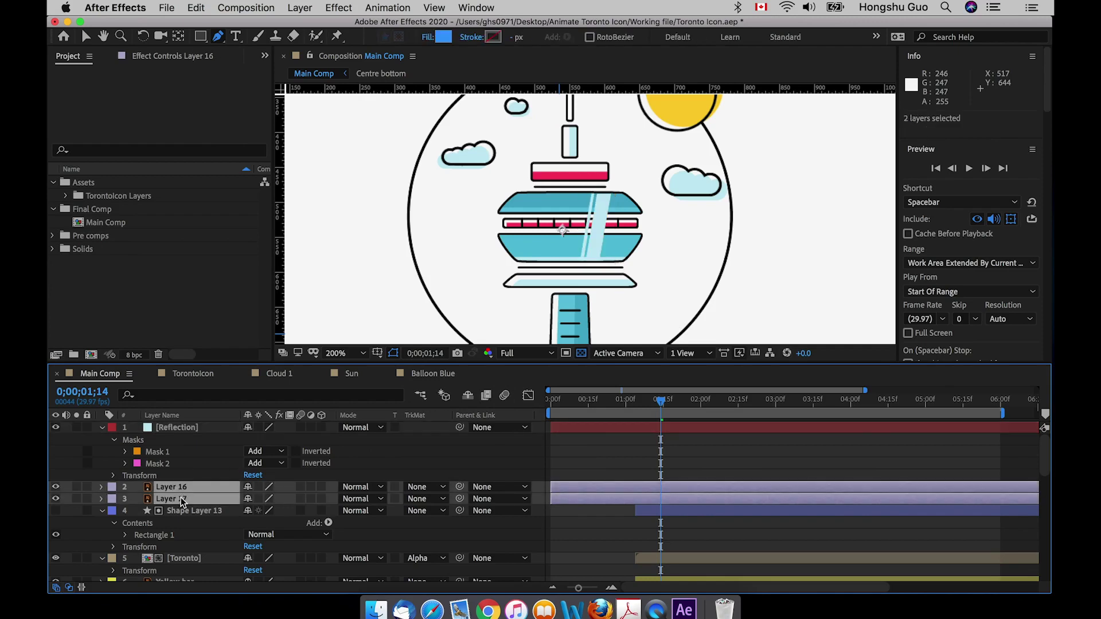
pyautogui.press('BackSpace')
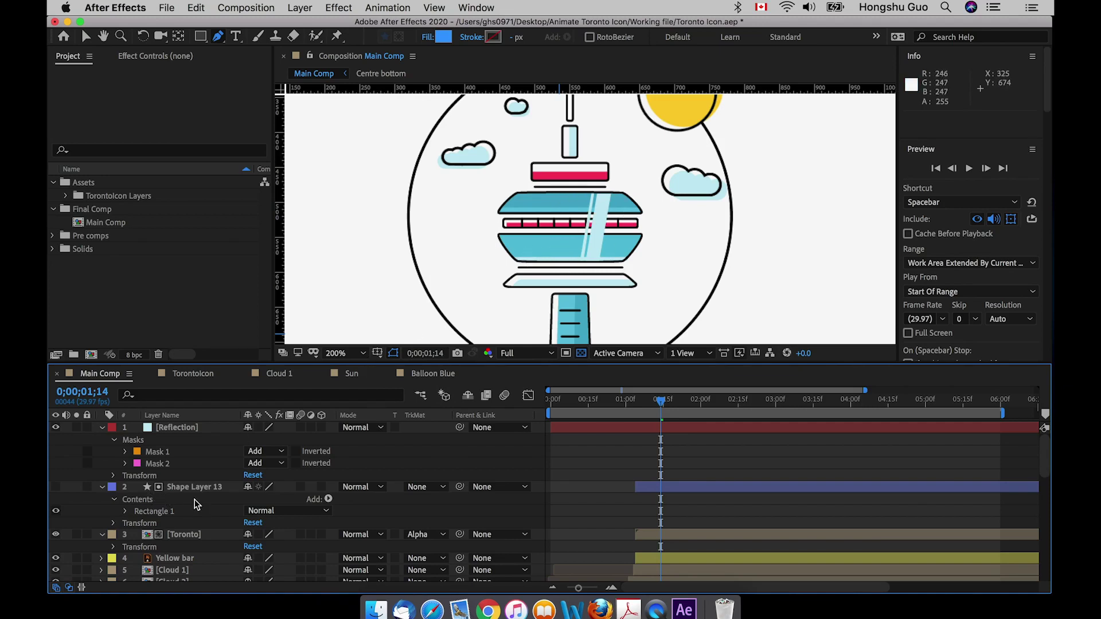
# Make Centre window visible and select the five centre-section layers from Shape Layer 4 down.
pyautogui.scroll(-7, 194, 500)
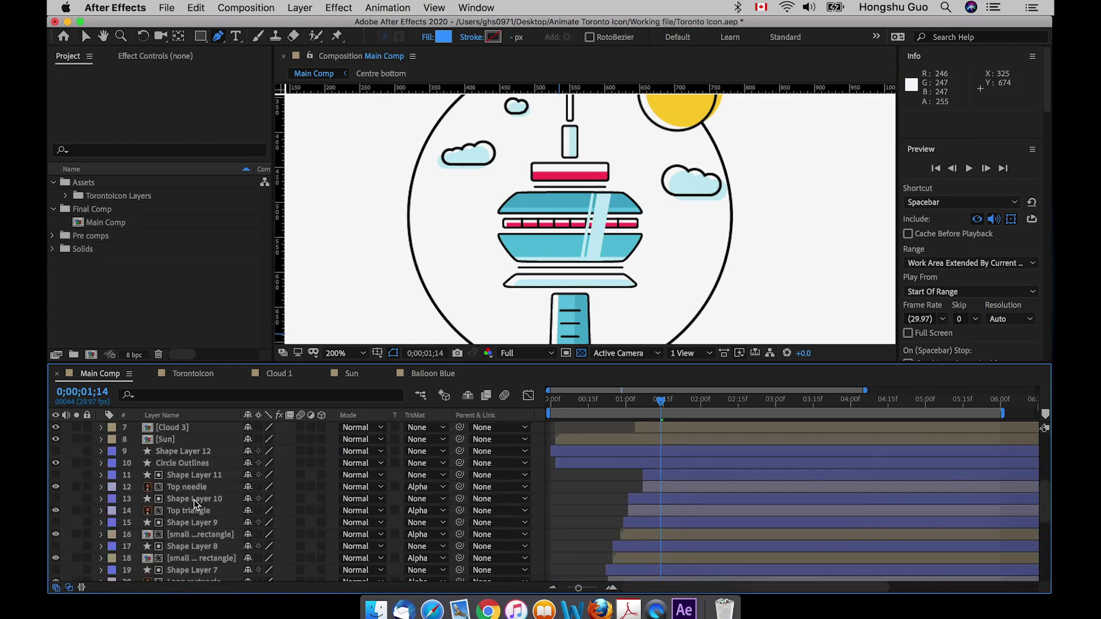
pyautogui.scroll(-6, 194, 499)
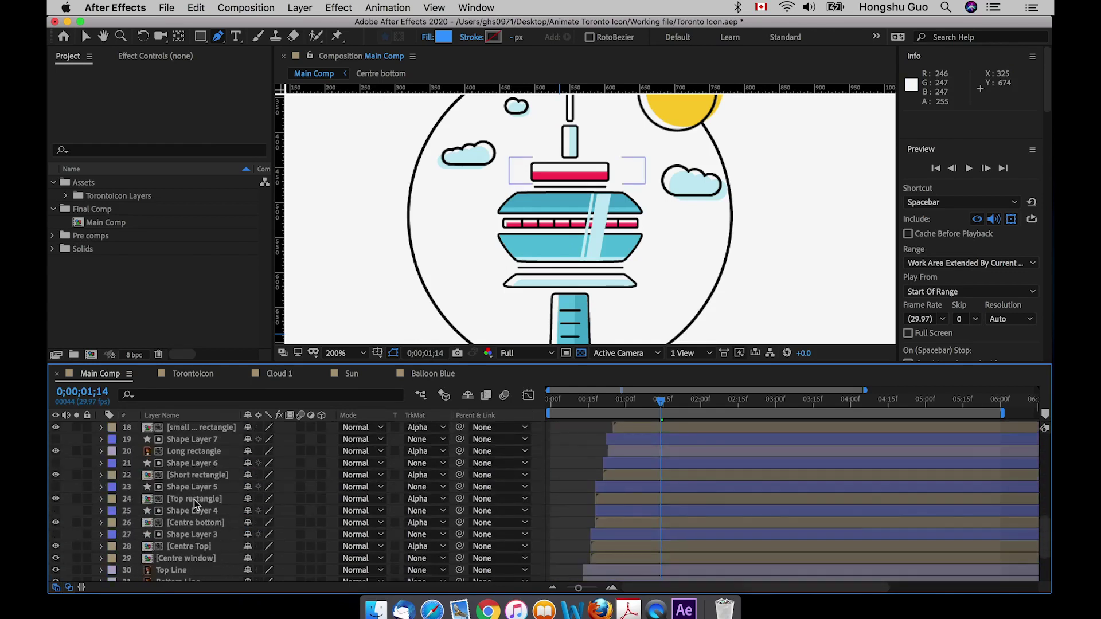
pyautogui.scroll(-2, 193, 500)
pyautogui.click(180, 522)
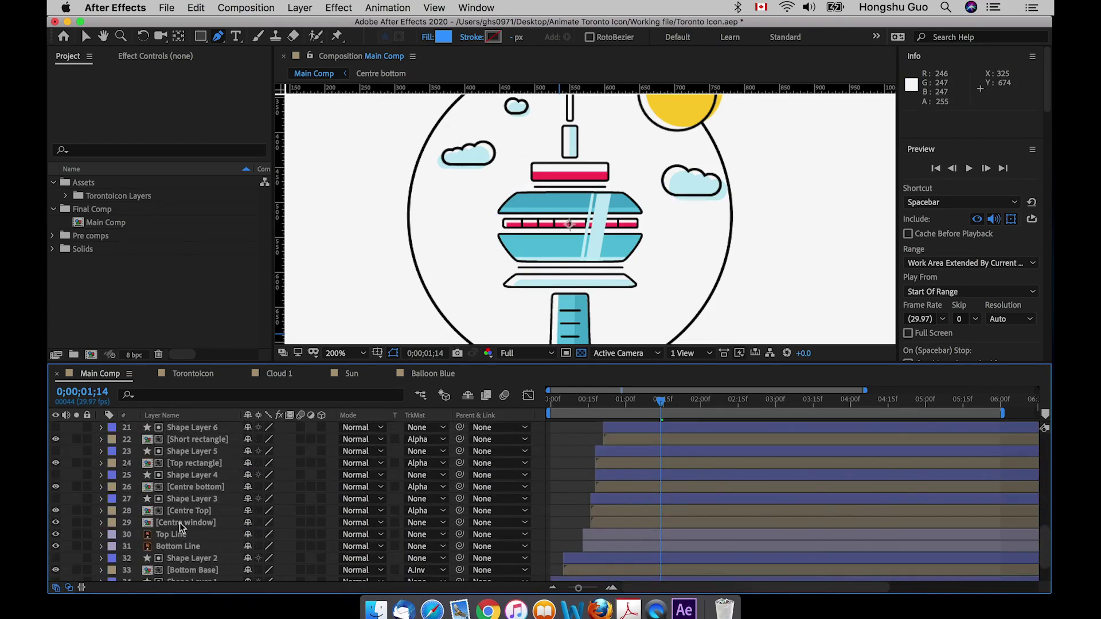
pyautogui.click(56, 523)
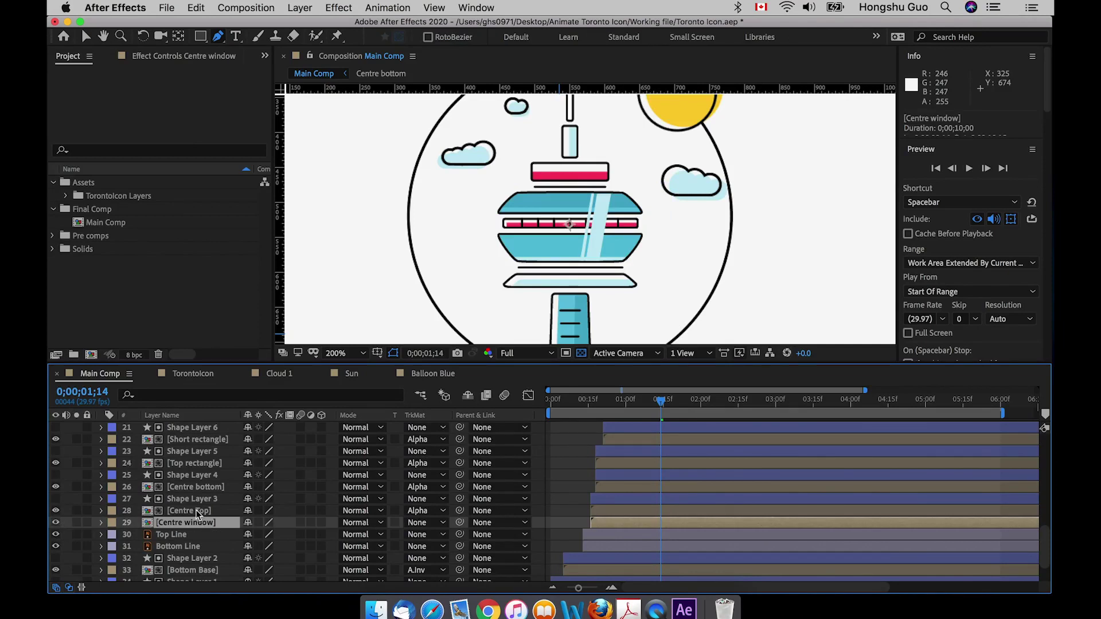
pyautogui.keyDown('shift'); pyautogui.click(166, 463); pyautogui.keyUp('shift')
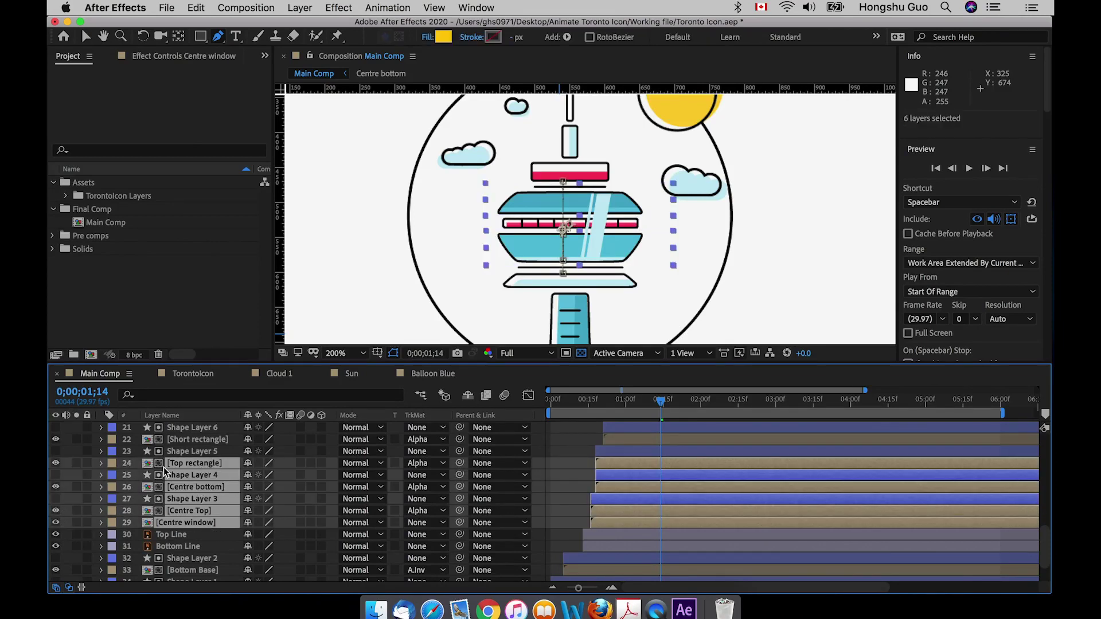
pyautogui.keyDown('super'); pyautogui.click(184, 464); pyautogui.keyUp('super')
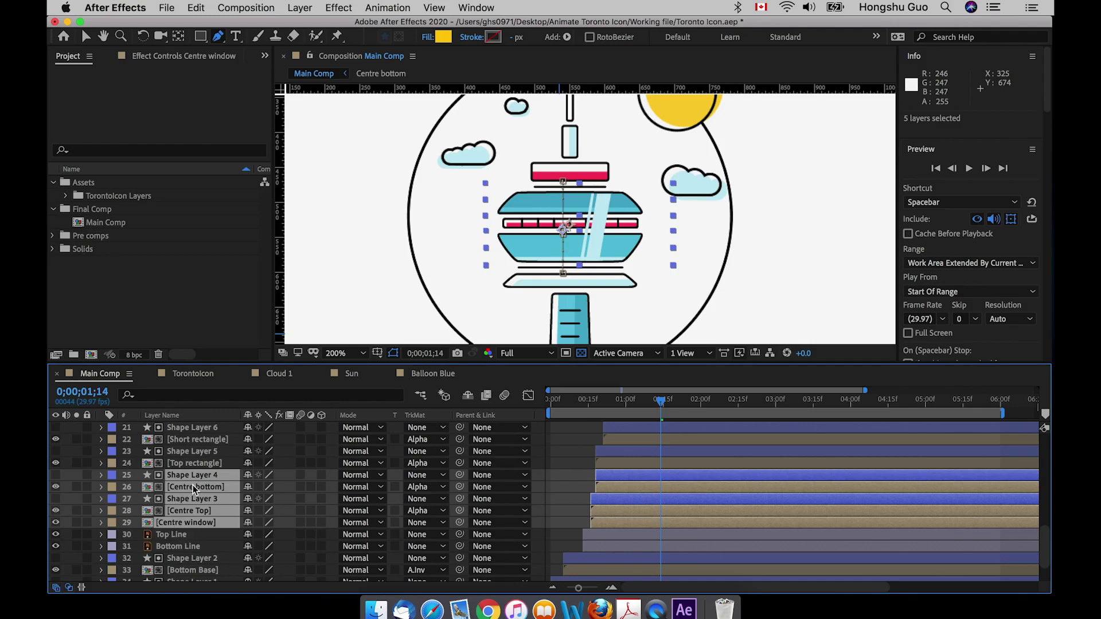
# Precompose the selected layers as 'Tower centre section'.
pyautogui.press('shift+super+c')
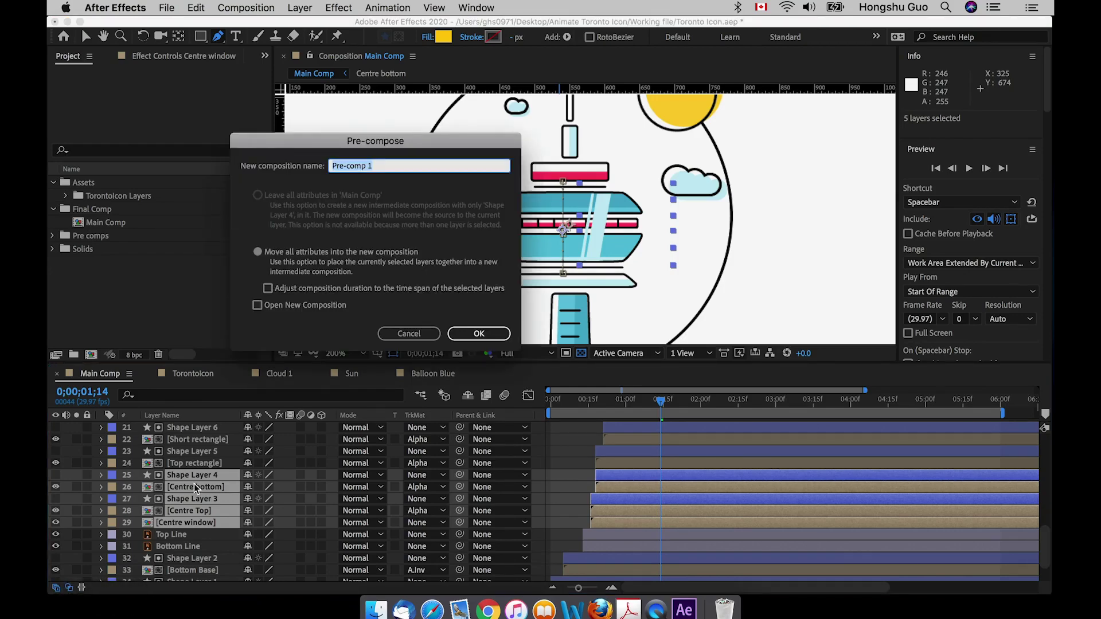
pyautogui.write('Toer')
pyautogui.press('BackSpace')
pyautogui.press('BackSpace')
pyautogui.write('w')
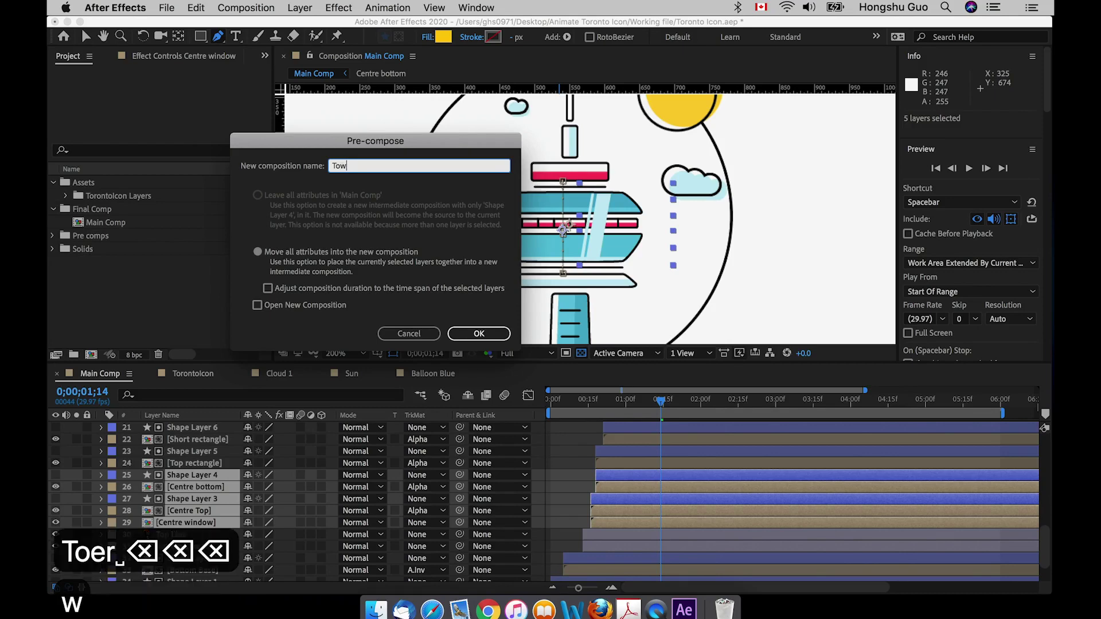
pyautogui.write('er centre section')
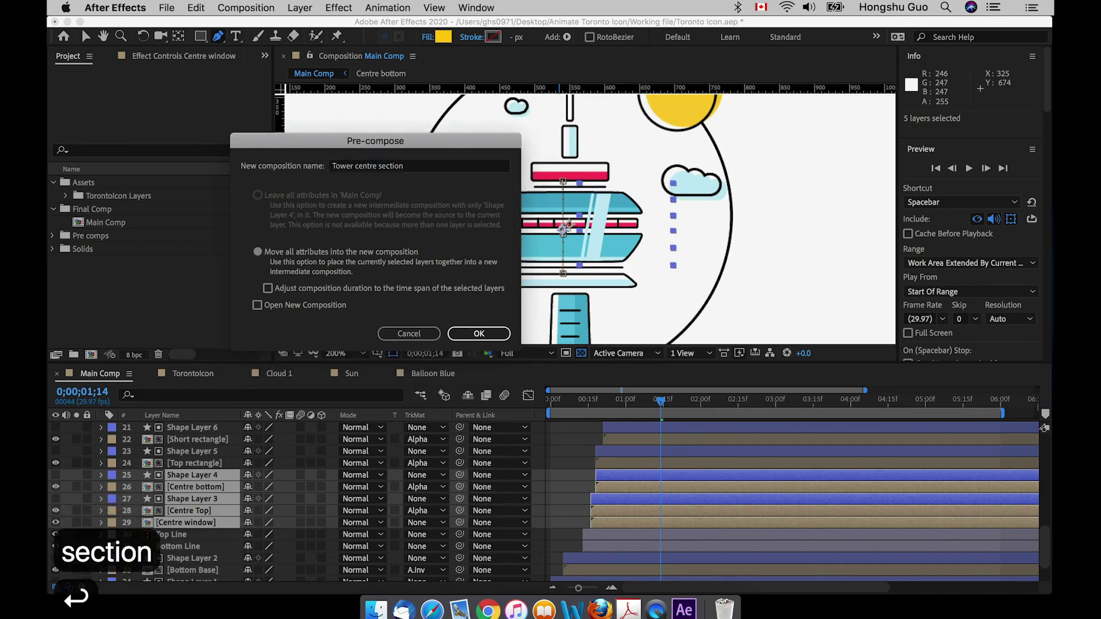
pyautogui.press('Return')
pyautogui.click(57, 481)
# Place Reflection directly above Tower centre section and separate its Position into X and Y.
pyautogui.click(57, 480)
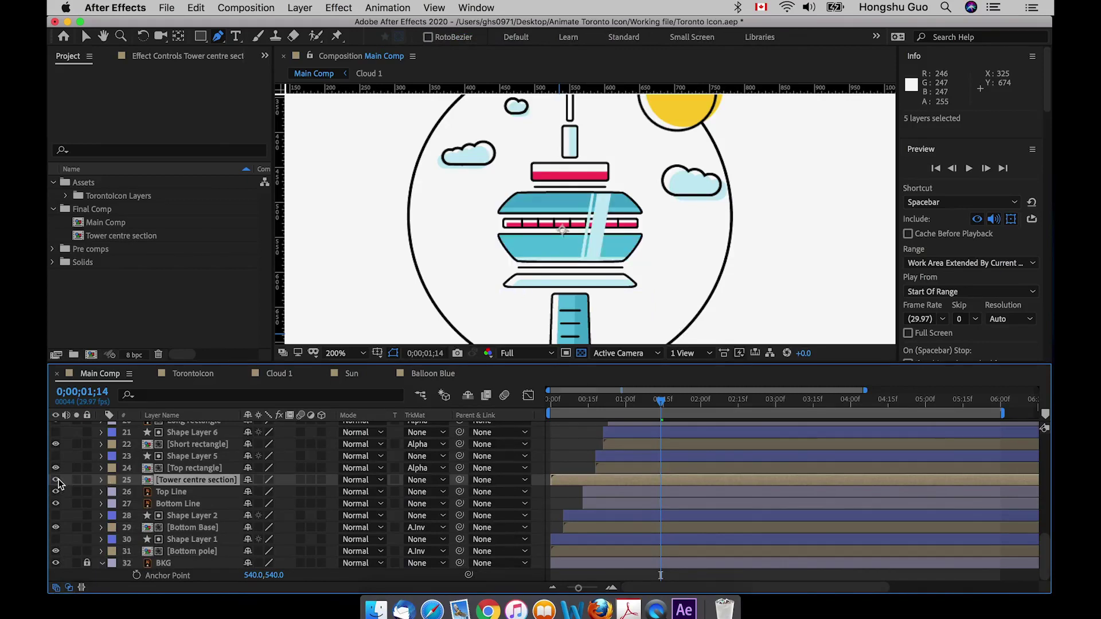
pyautogui.scroll(15, 188, 480)
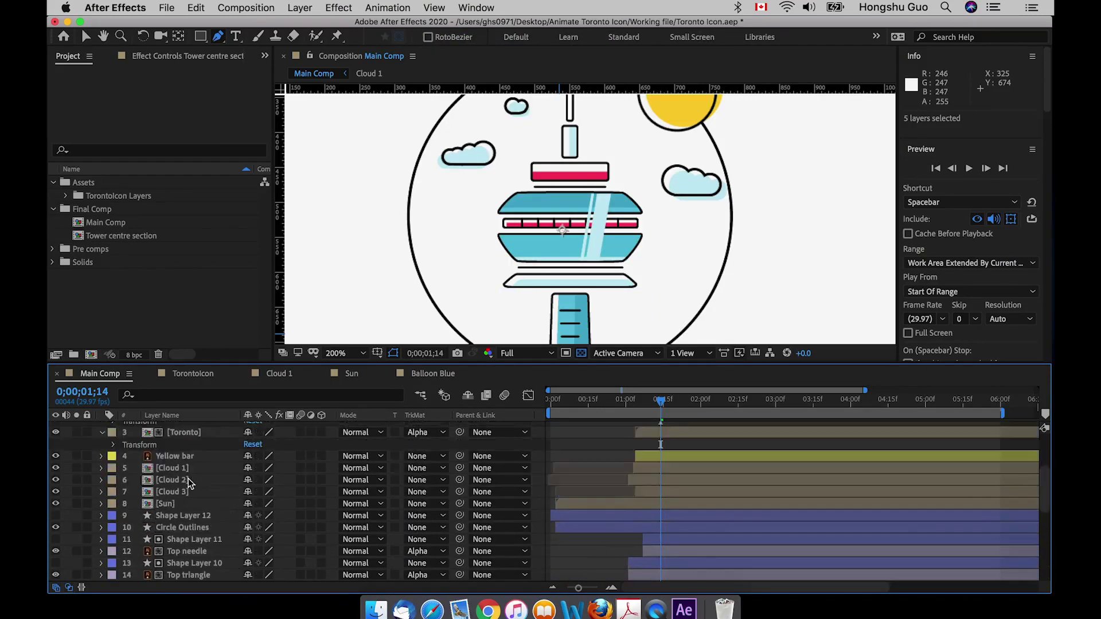
pyautogui.scroll(2, 189, 458)
pyautogui.click(192, 429)
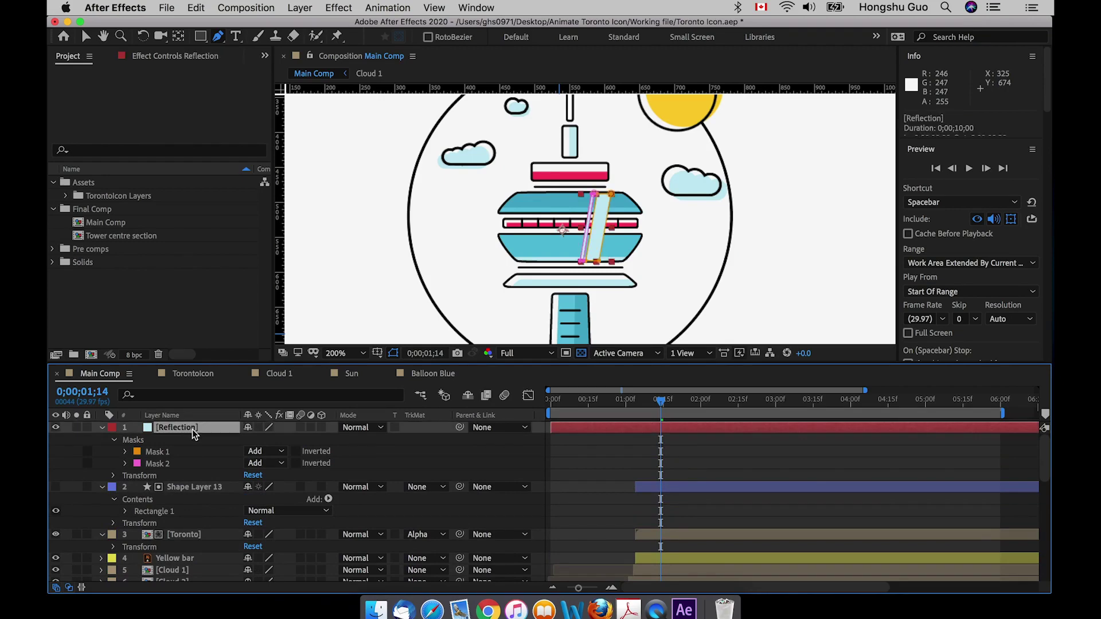
pyautogui.moveTo(175, 499); pyautogui.dragTo(191, 474)
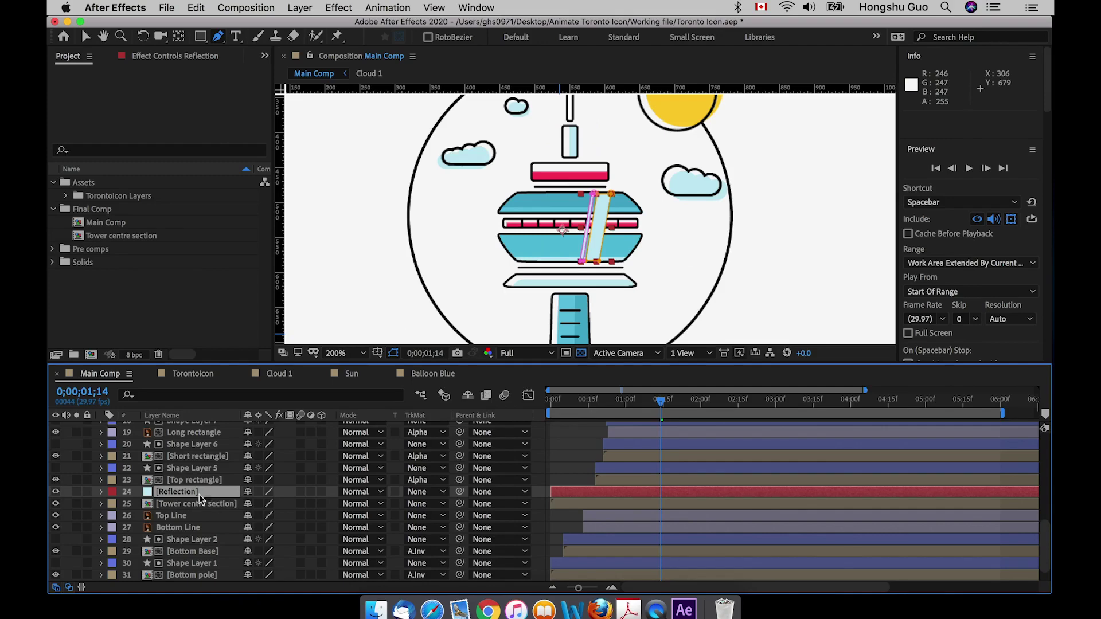
pyautogui.press('p')
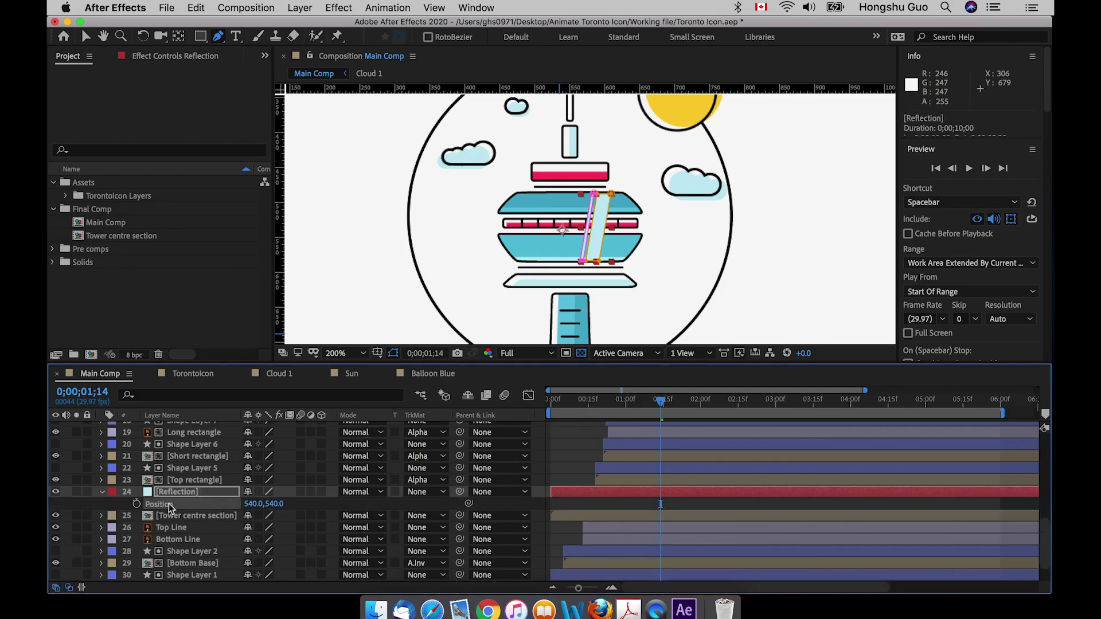
pyautogui.rightClick(170, 504)
pyautogui.click(196, 453)
# Keyframe Reflection's X Position at about 678, then 379 at 4;18.
pyautogui.moveTo(590, 400); pyautogui.dragTo(673, 396)
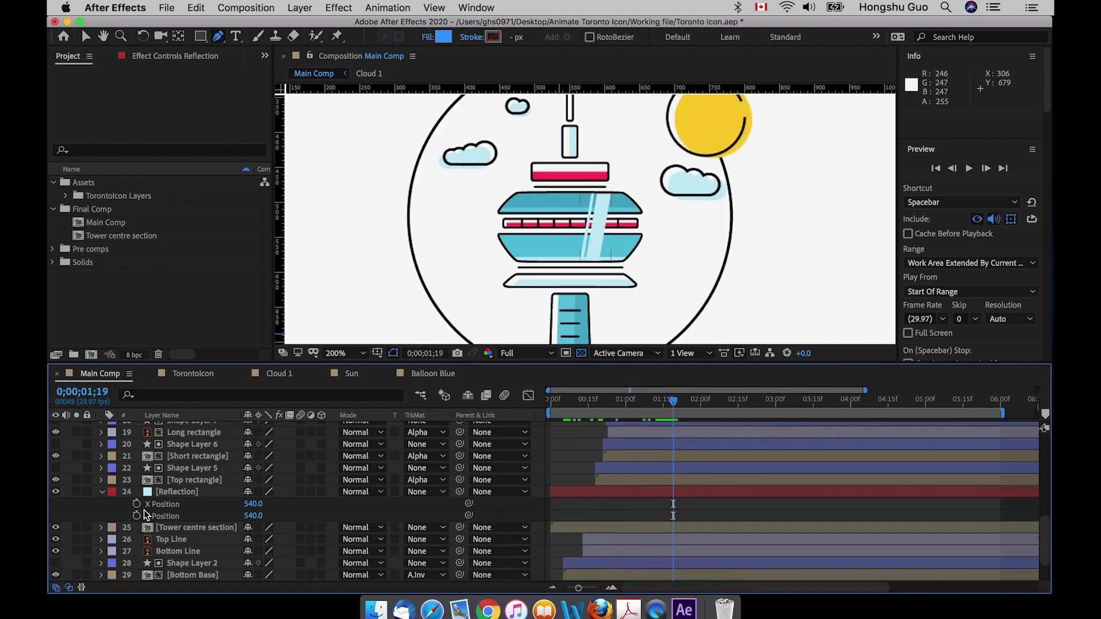
pyautogui.click(137, 504)
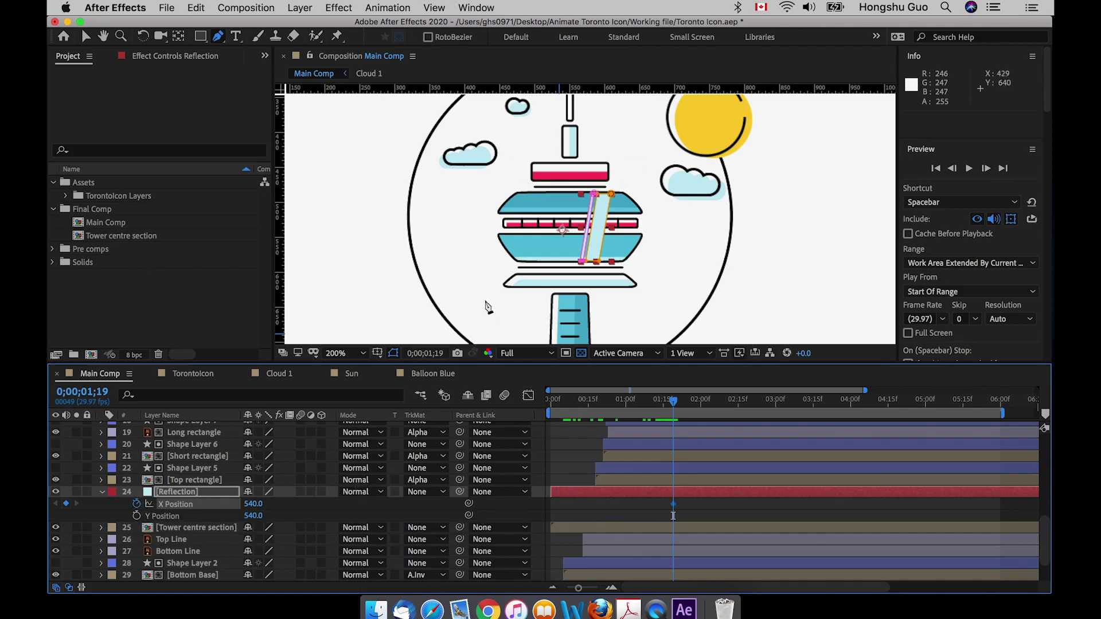
pyautogui.moveTo(252, 509); pyautogui.dragTo(346, 503)
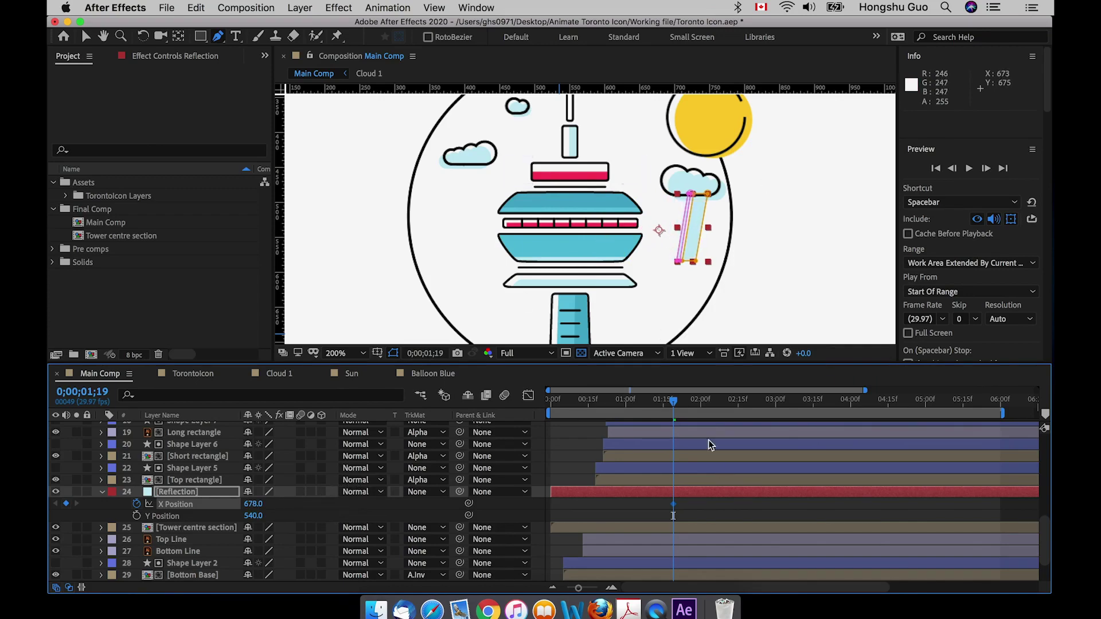
pyautogui.moveTo(682, 407); pyautogui.dragTo(897, 404)
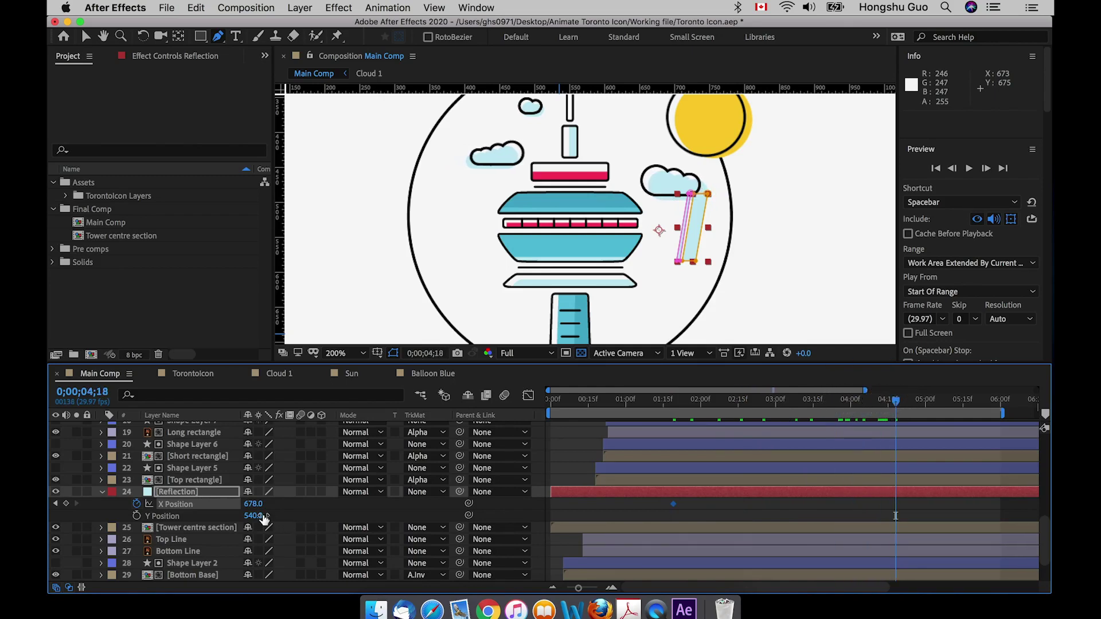
pyautogui.moveTo(253, 504); pyautogui.dragTo(230, 502)
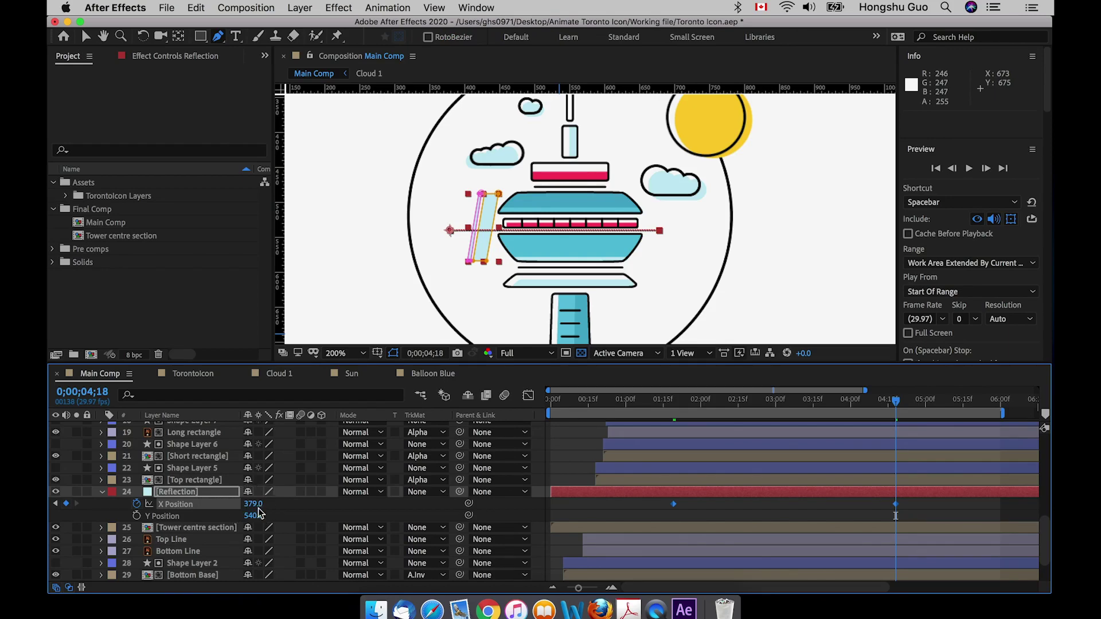
pyautogui.click(865, 517)
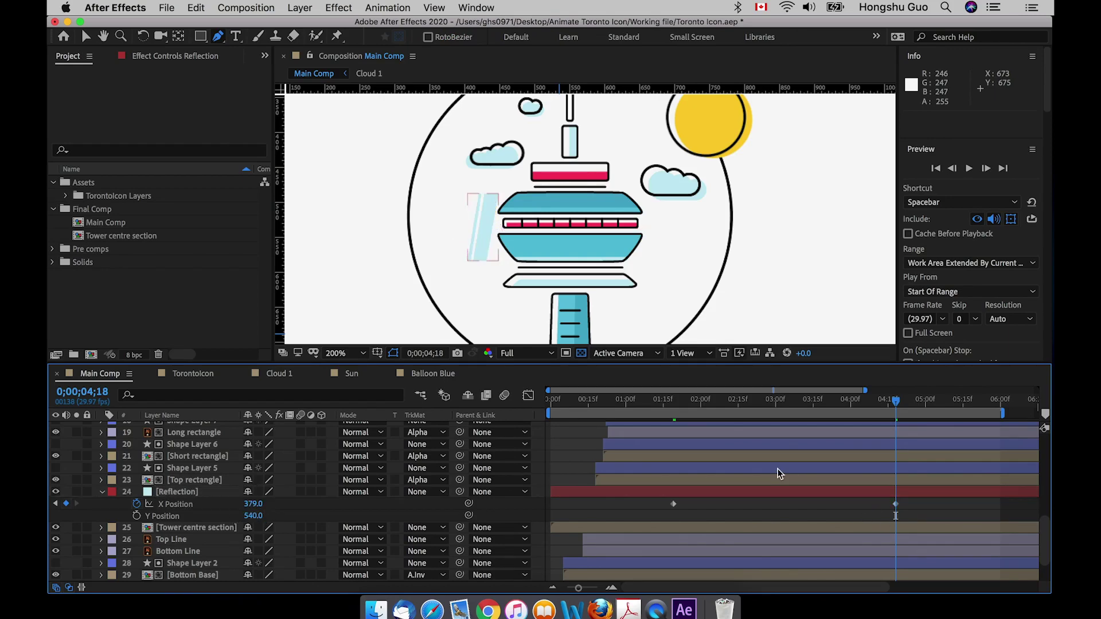
# Move the end X Position keyframe from 4;18 to about 2;27, previewing the faster sweep.
pyautogui.click(666, 400)
pyautogui.press('space')
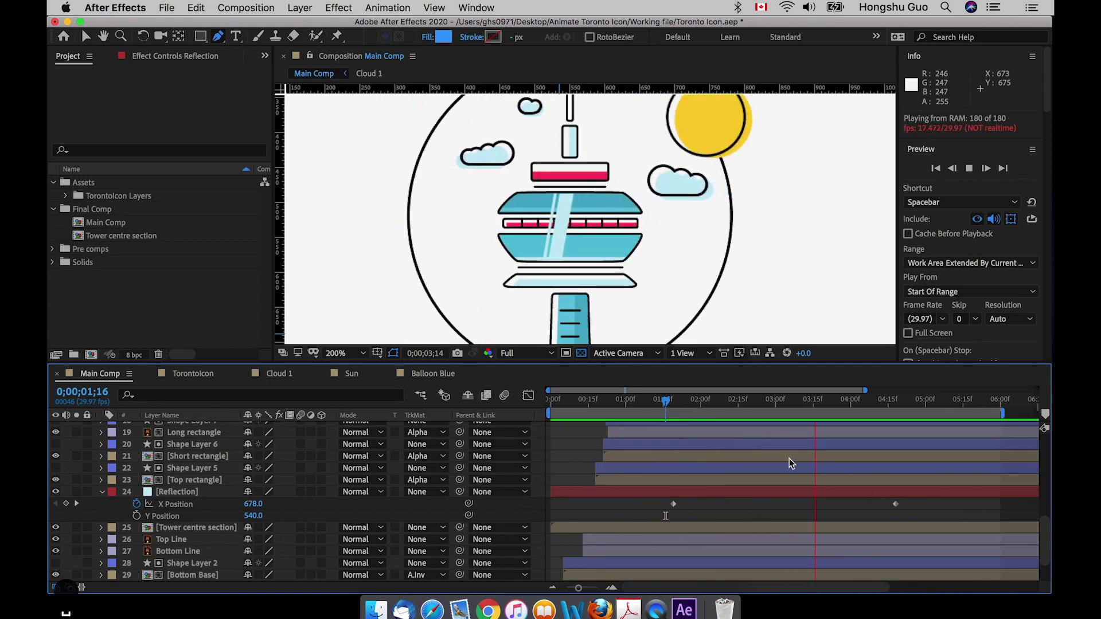
pyautogui.press('space')
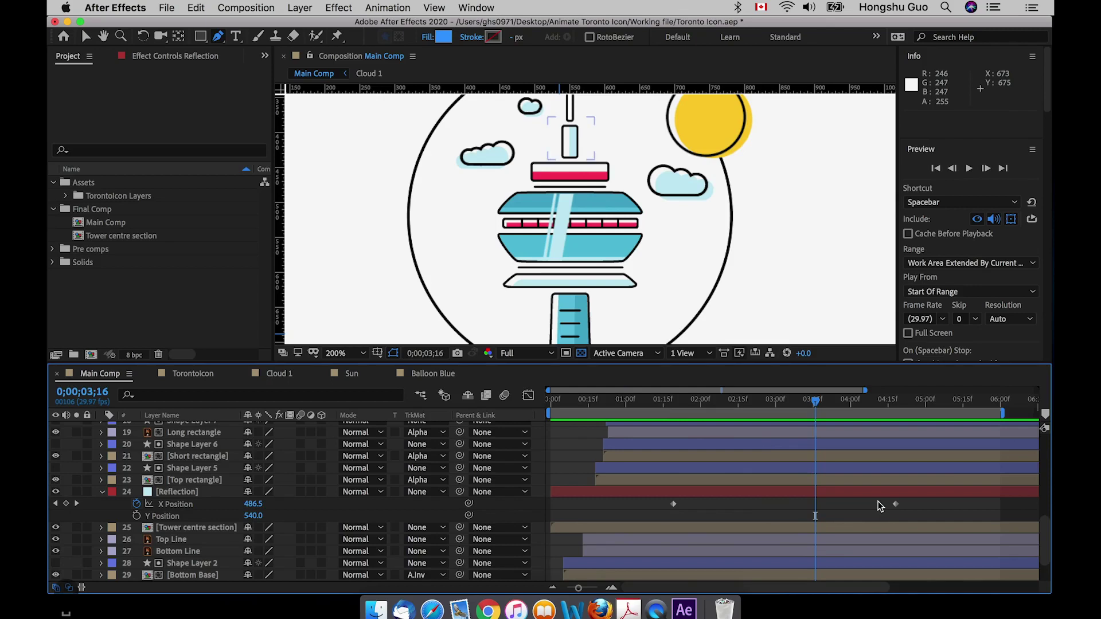
pyautogui.moveTo(894, 505); pyautogui.dragTo(814, 505)
pyautogui.press('space')
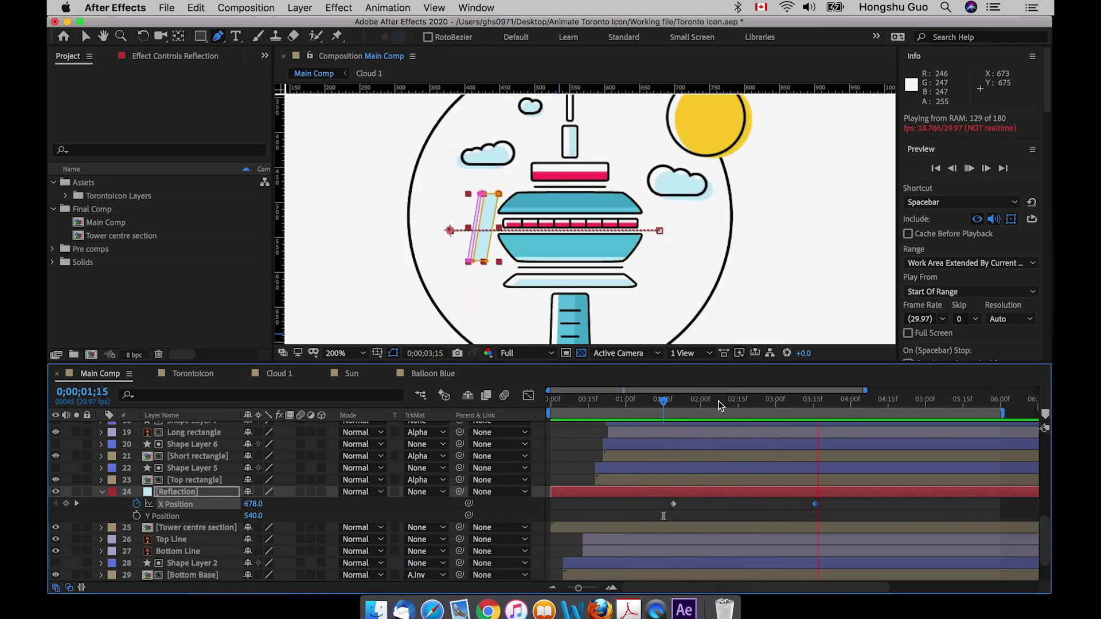
pyautogui.moveTo(815, 503); pyautogui.dragTo(770, 509)
pyautogui.click(669, 402)
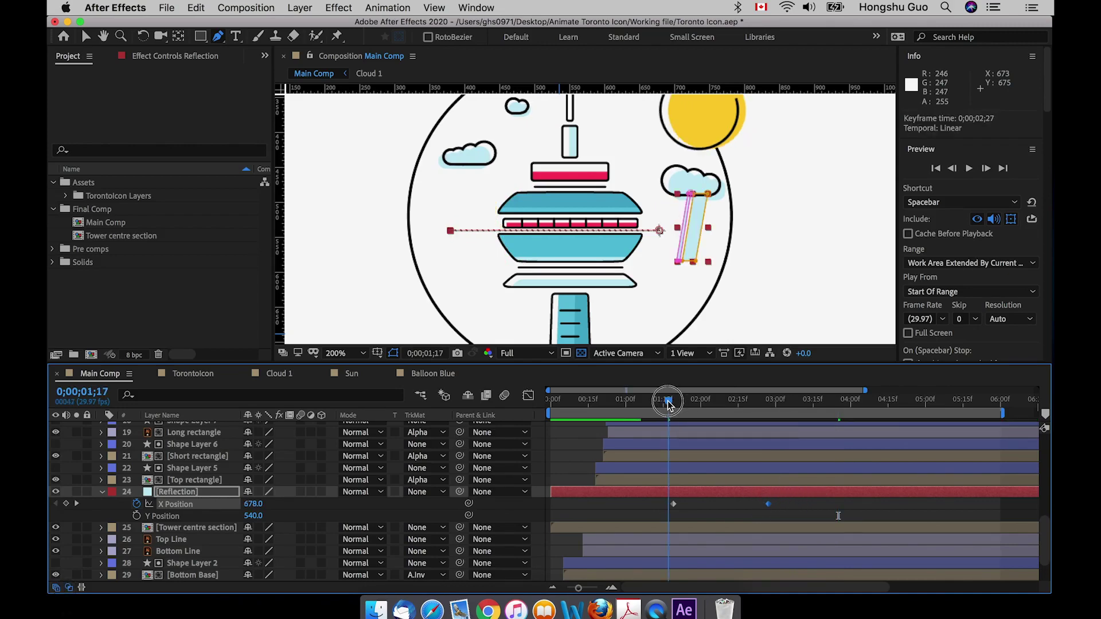
pyautogui.press('space')
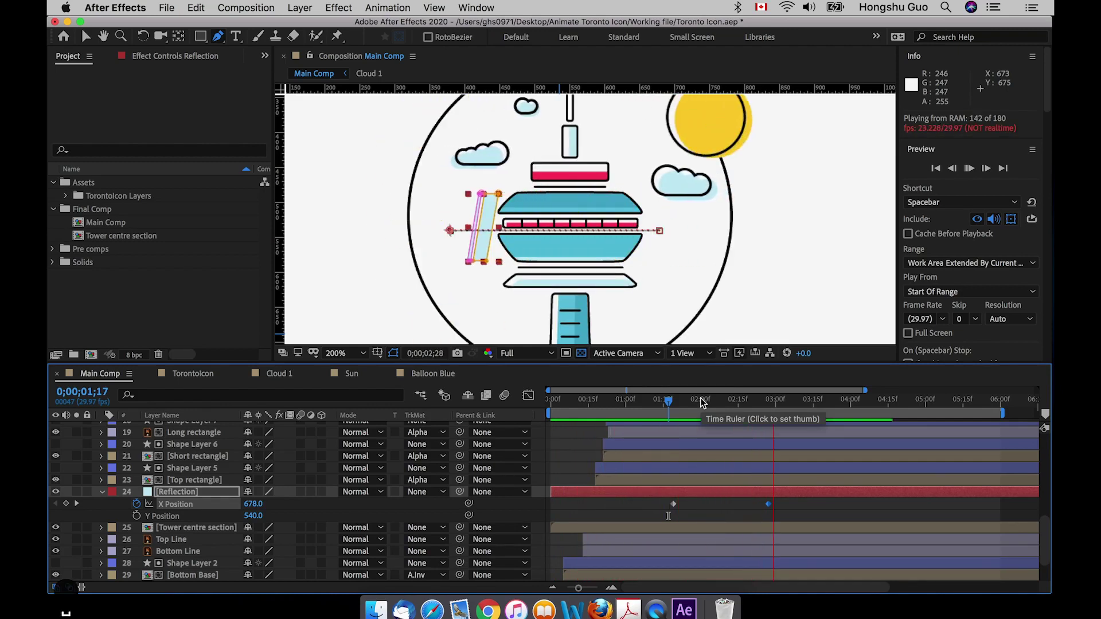
pyautogui.moveTo(661, 401); pyautogui.dragTo(736, 406)
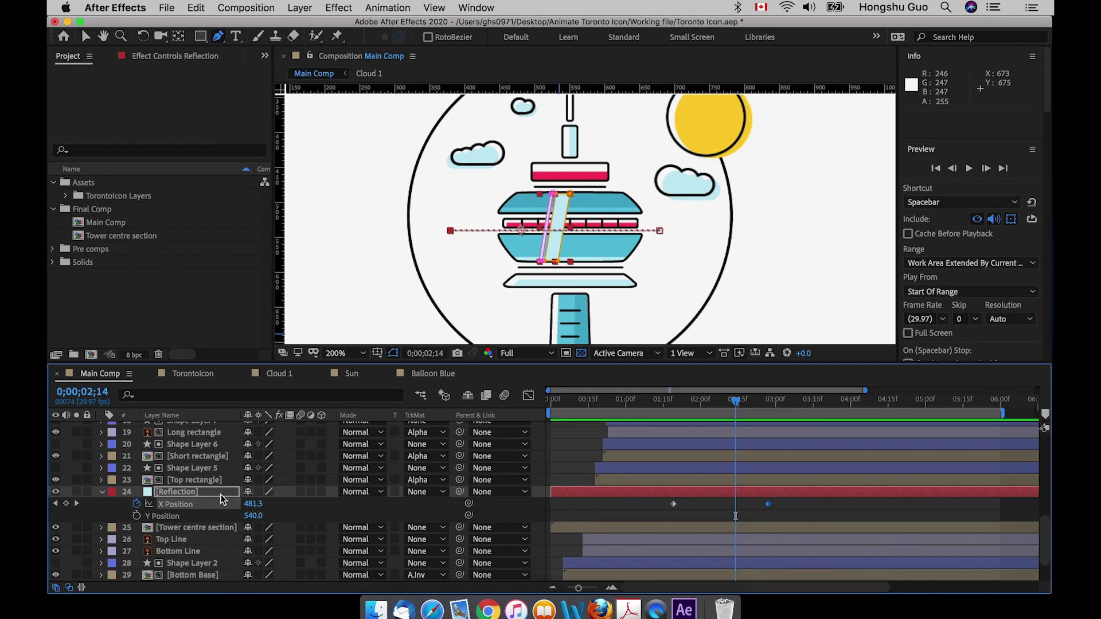
pyautogui.click(180, 529)
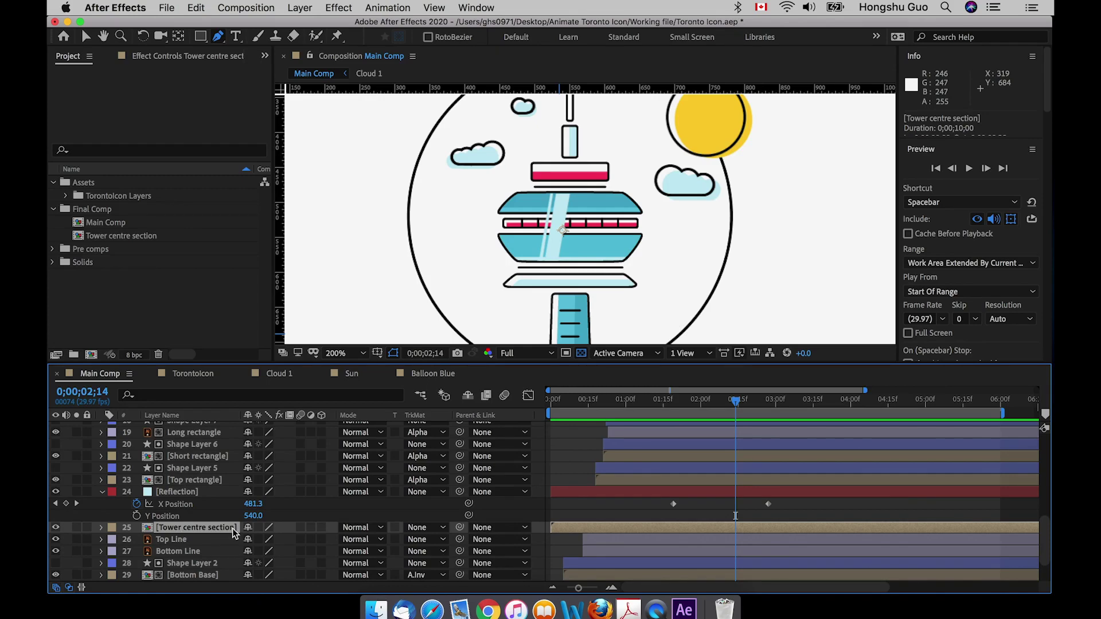
# Duplicate Tower centre section above Reflection and set Reflection's TrkMat to Alpha Matte with it.
pyautogui.press('super+d')
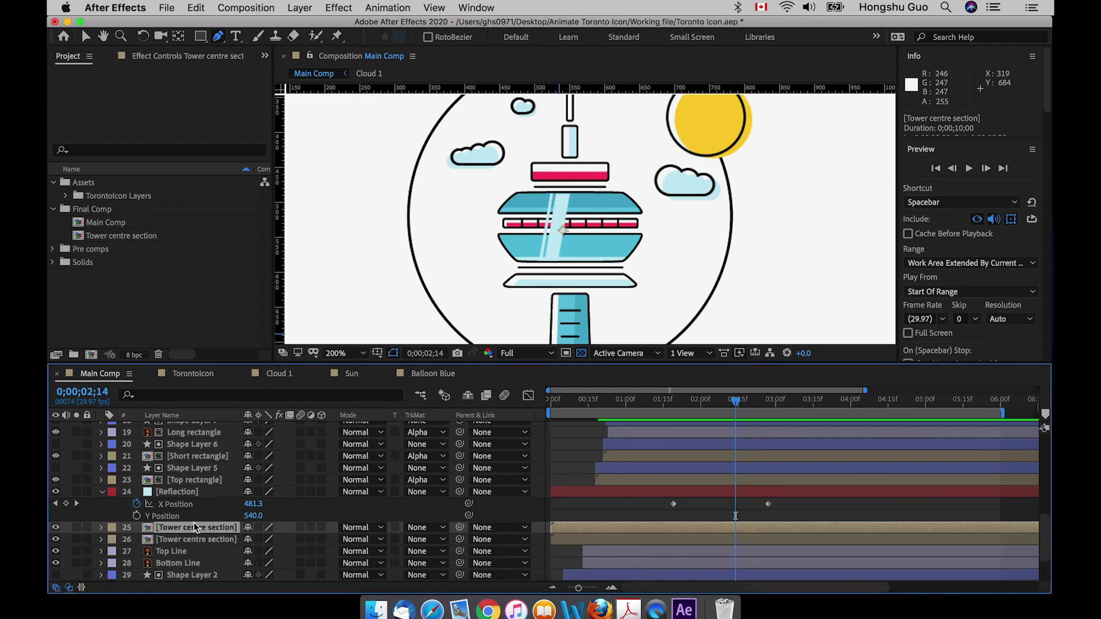
pyautogui.moveTo(185, 528); pyautogui.dragTo(188, 494)
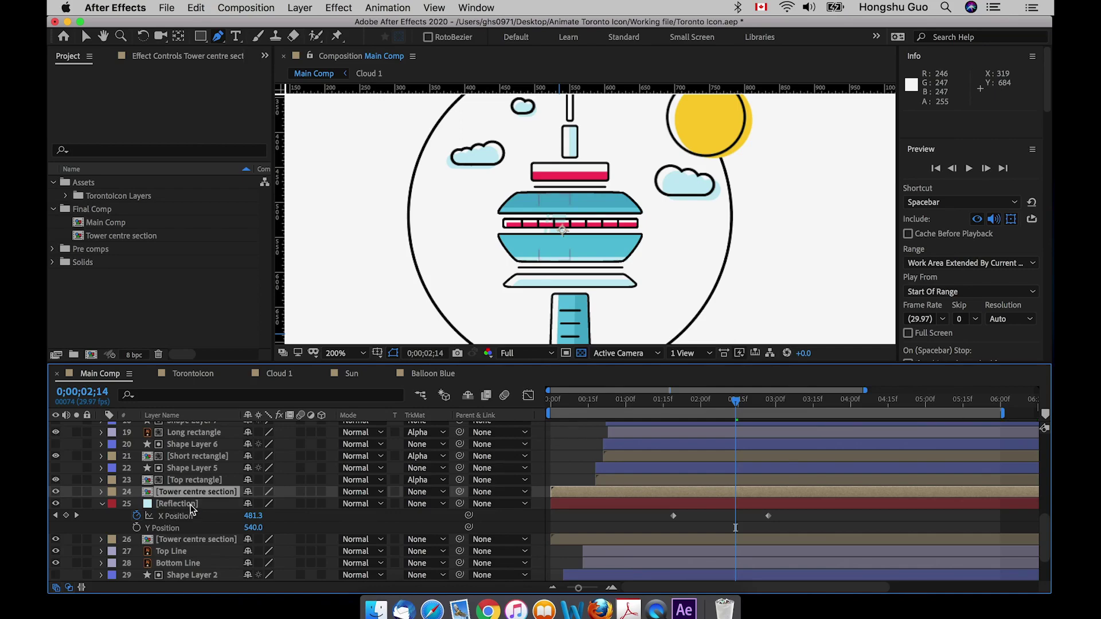
pyautogui.click(178, 504)
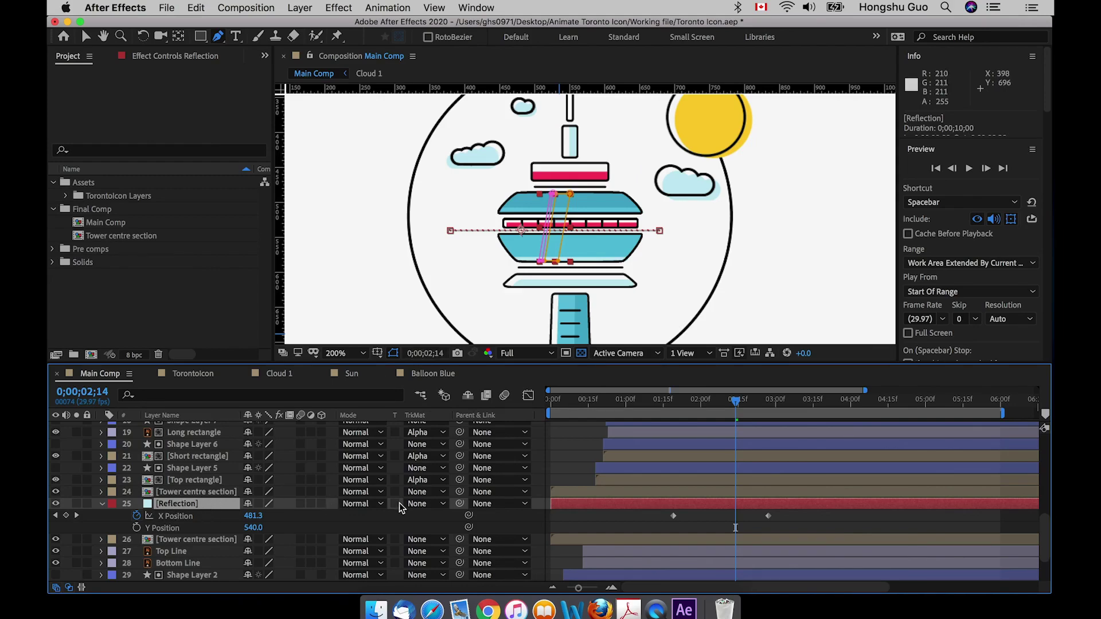
pyautogui.click(435, 506)
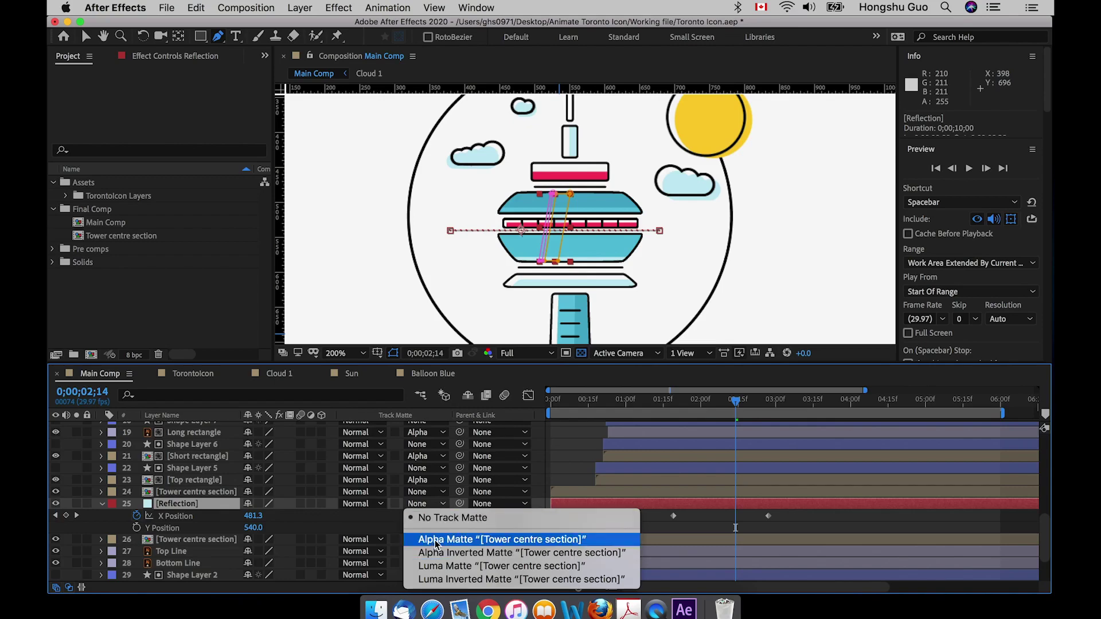
pyautogui.click(435, 540)
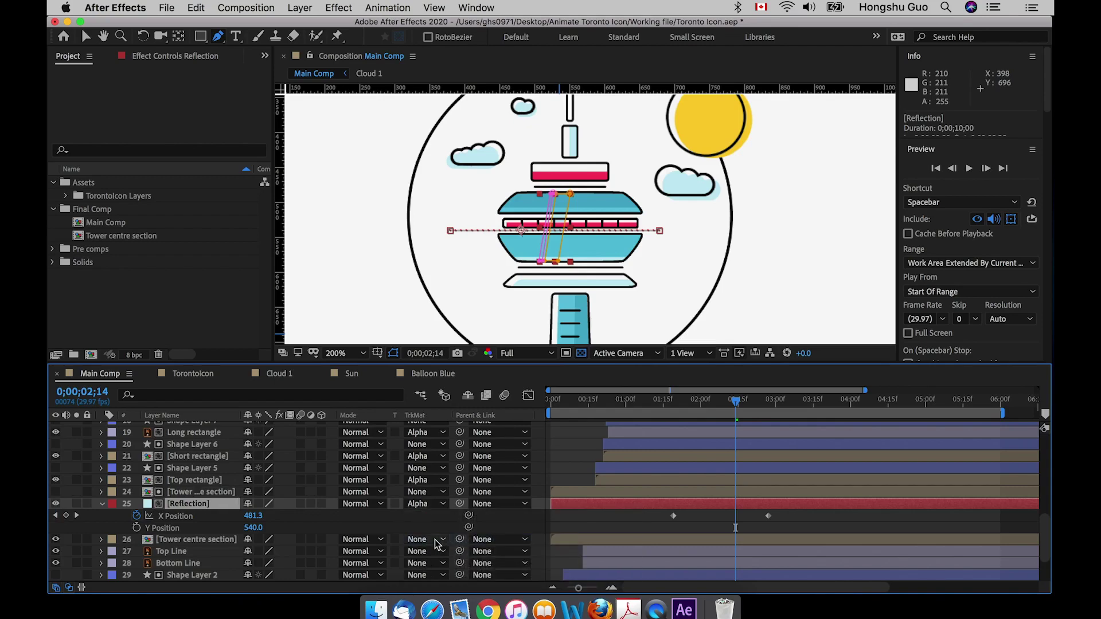
pyautogui.click(710, 525)
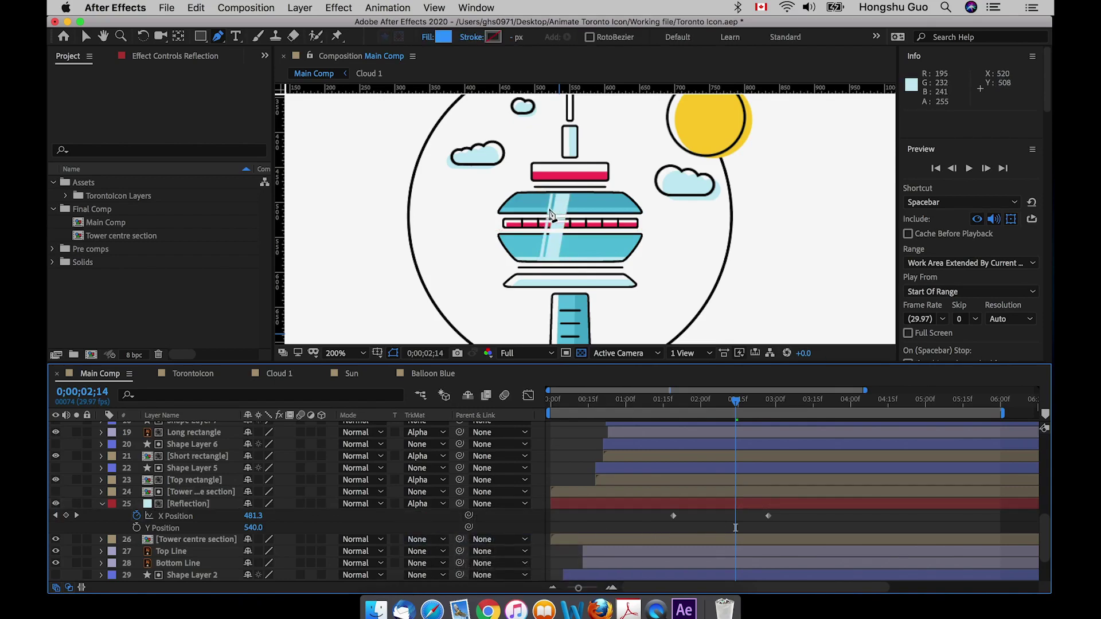
# Scrub the matted reflection sweep from 1;19 to its end to check it.
pyautogui.click(672, 403)
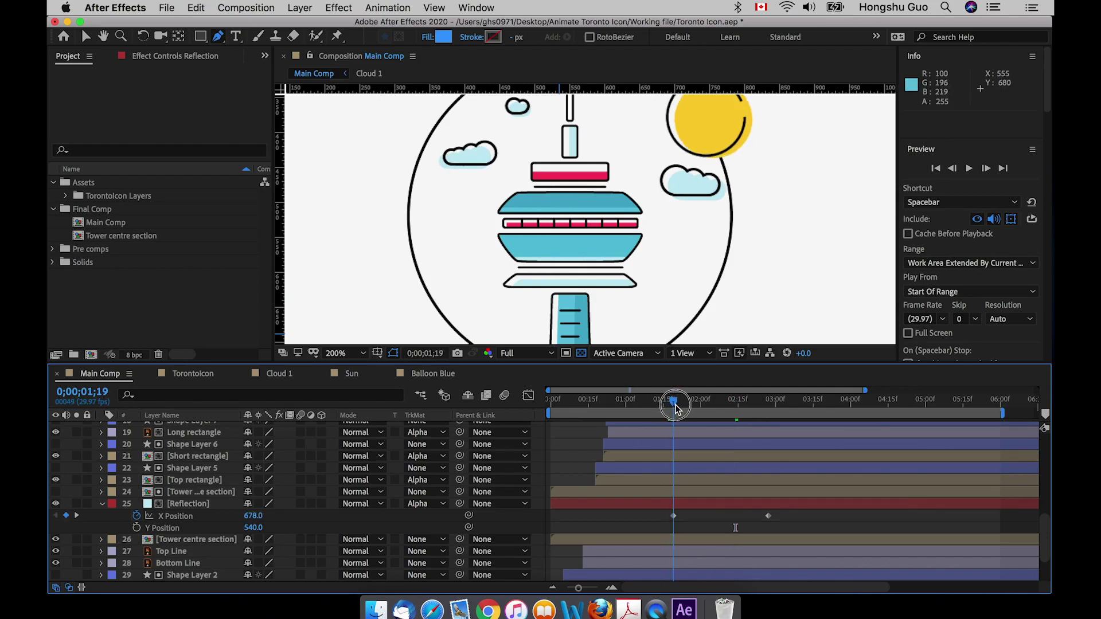
pyautogui.moveTo(675, 408); pyautogui.dragTo(734, 402)
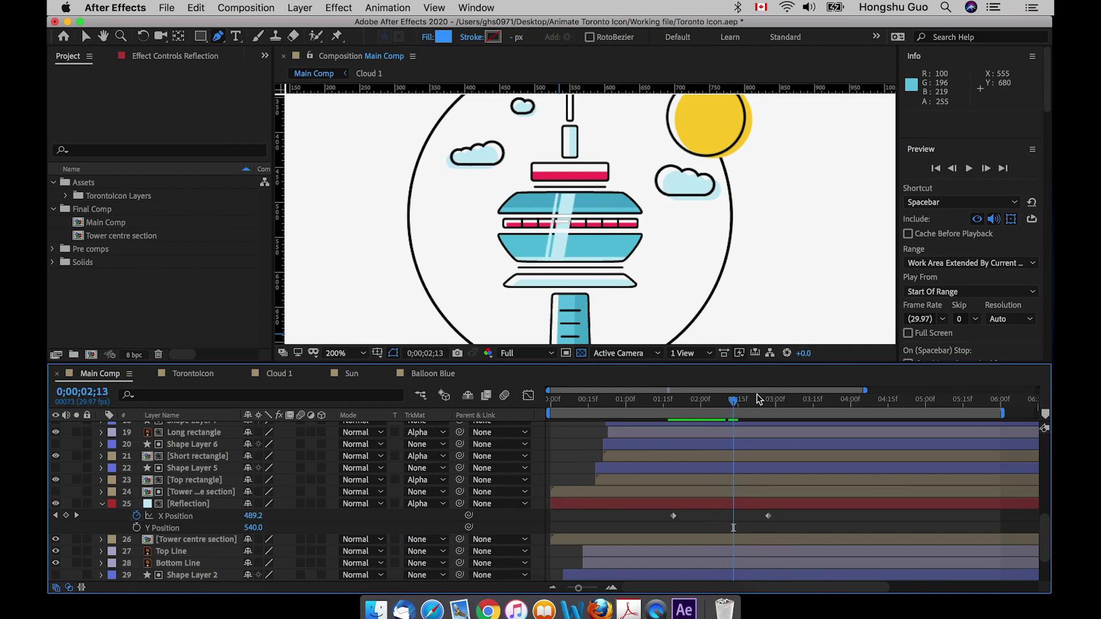
pyautogui.moveTo(748, 401); pyautogui.dragTo(538, 404)
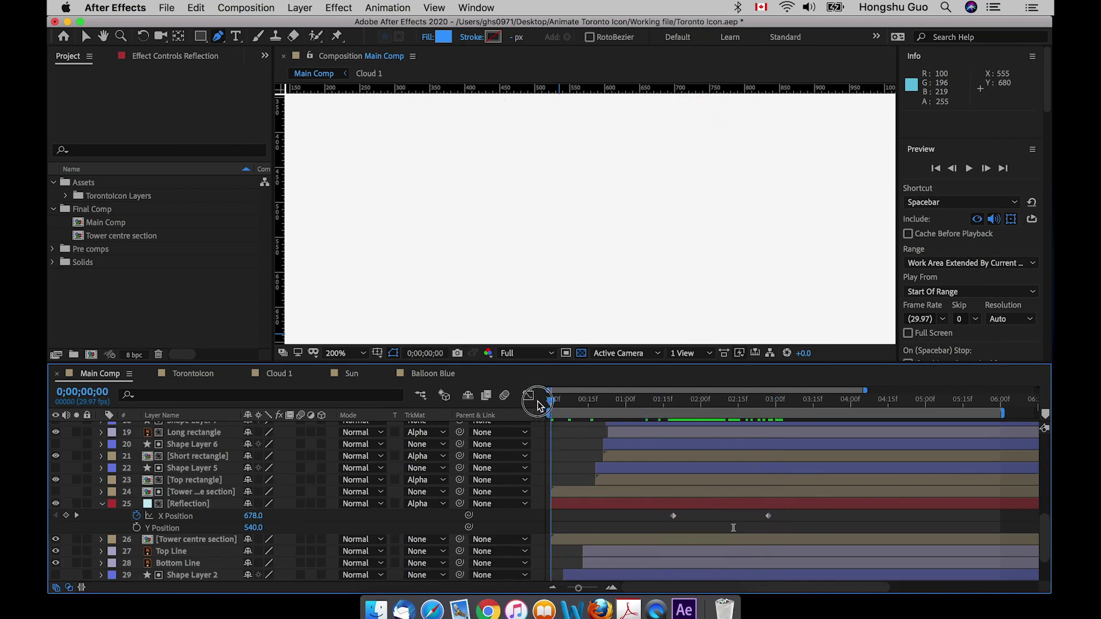
# Move the Reflection's end X Position keyframe earlier to 2;12 and preview the quicker sweep.
pyautogui.press('space')
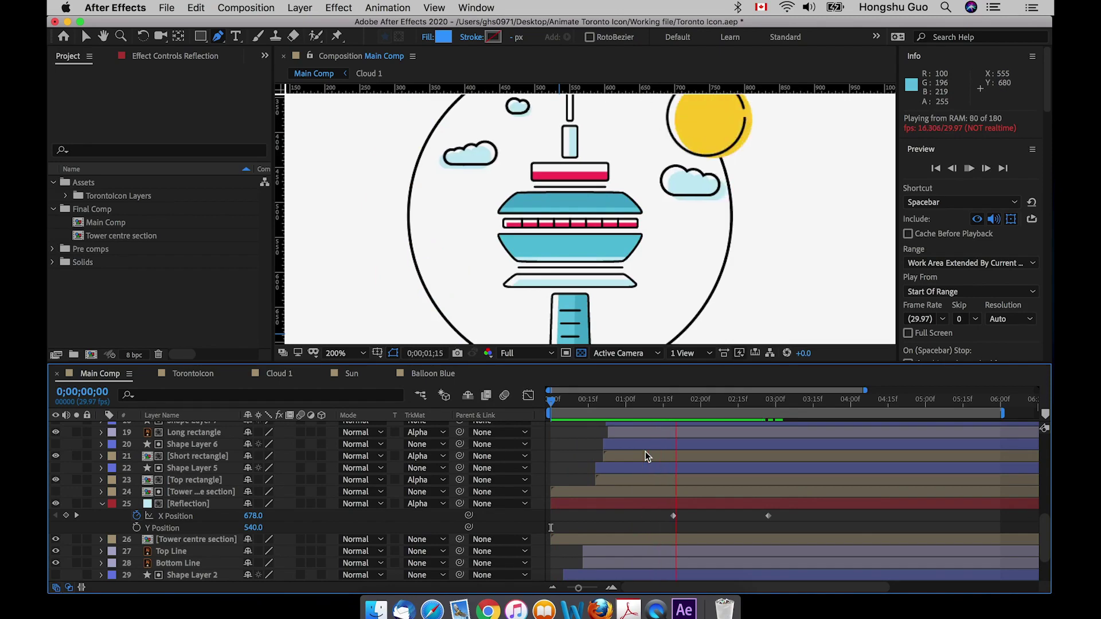
pyautogui.moveTo(768, 515); pyautogui.dragTo(752, 520)
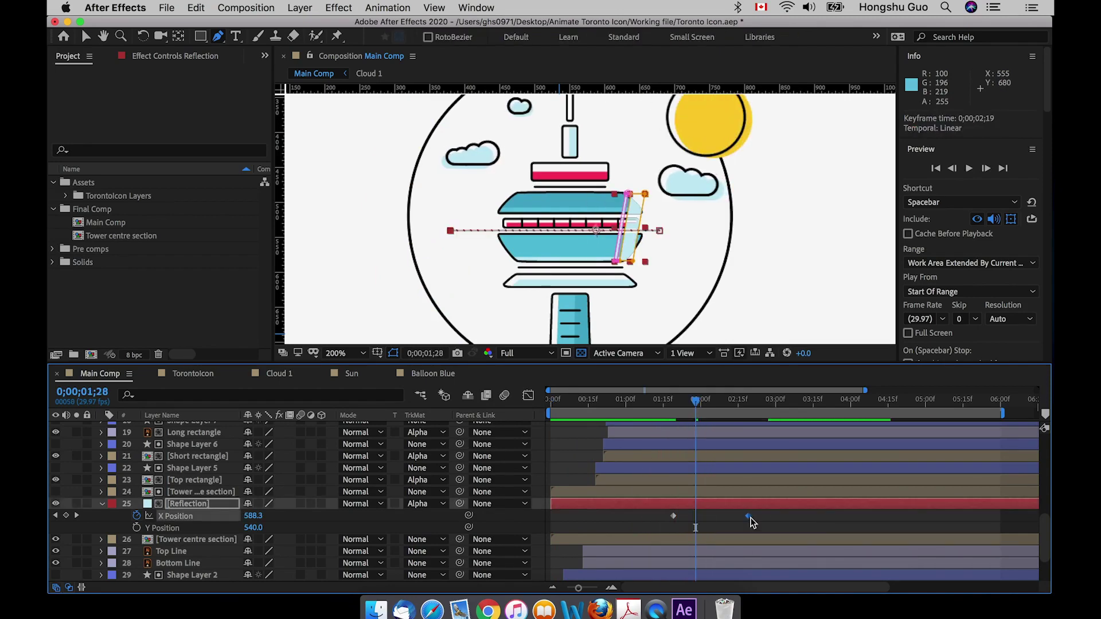
pyautogui.moveTo(748, 518); pyautogui.dragTo(731, 516)
pyautogui.press('space')
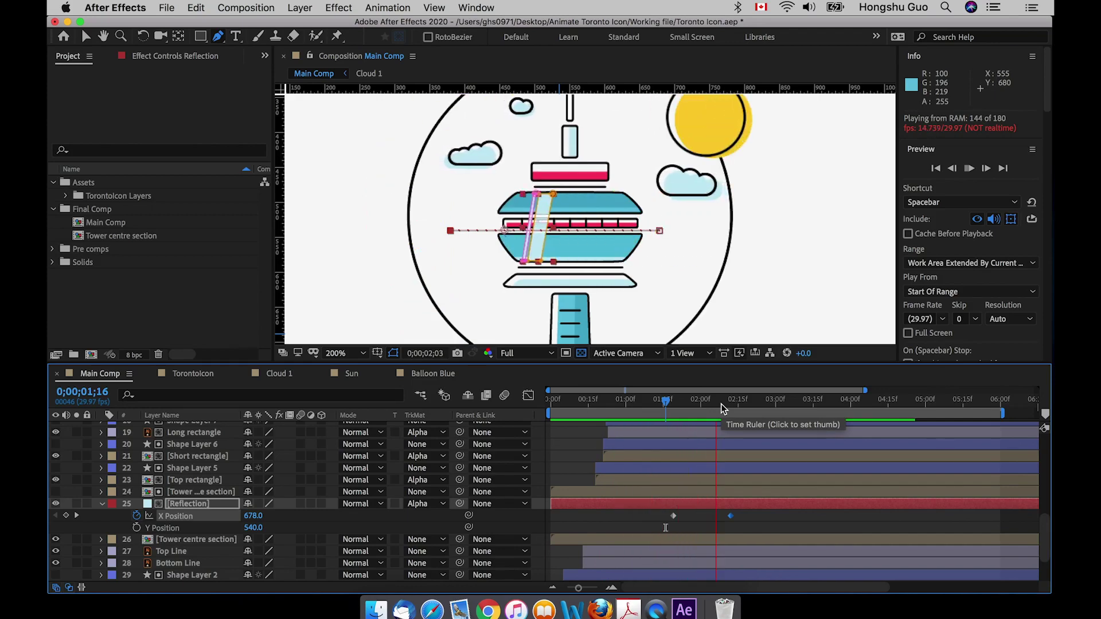
pyautogui.click(771, 518)
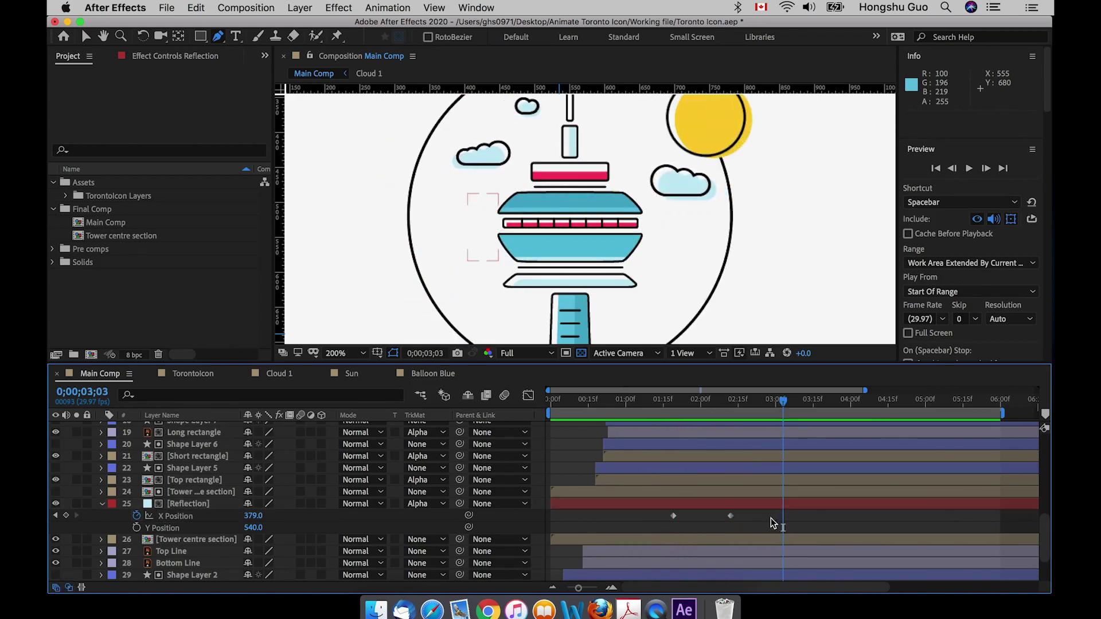
# Apply Easy Ease to both Reflection X Position keyframes.
pyautogui.click(743, 520)
pyautogui.moveTo(665, 517); pyautogui.dragTo(666, 517)
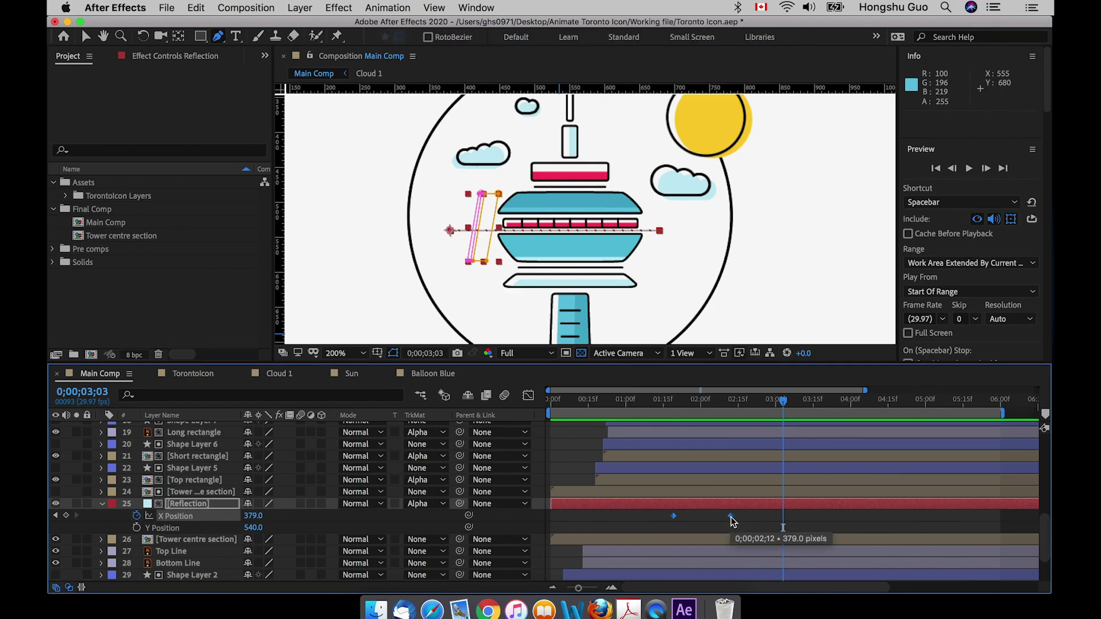
pyautogui.rightClick(733, 521)
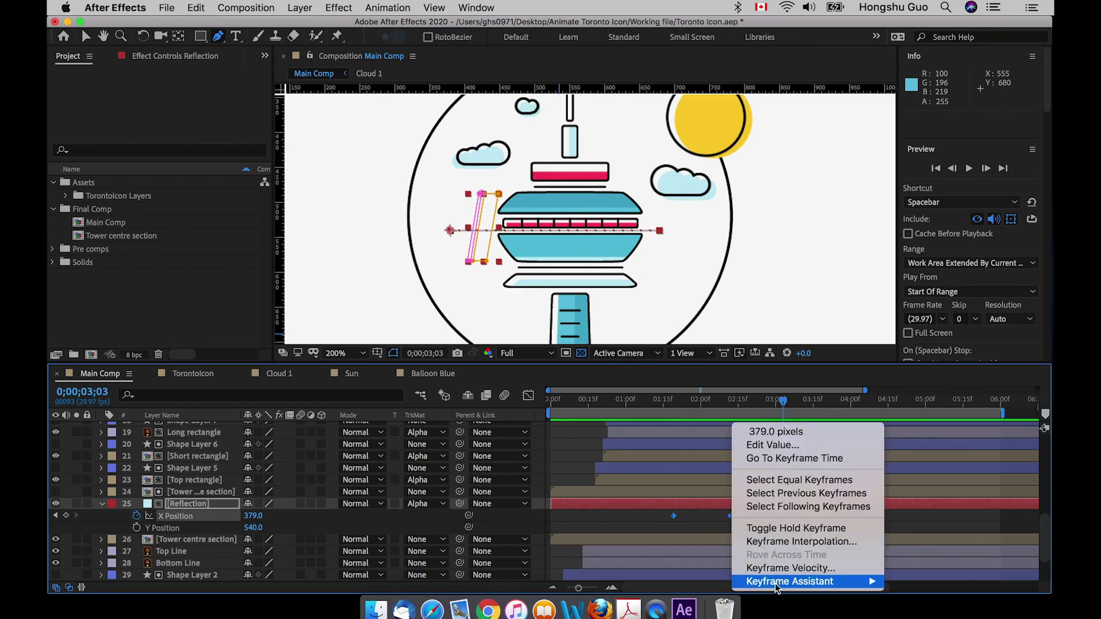
pyautogui.moveTo(776, 585)
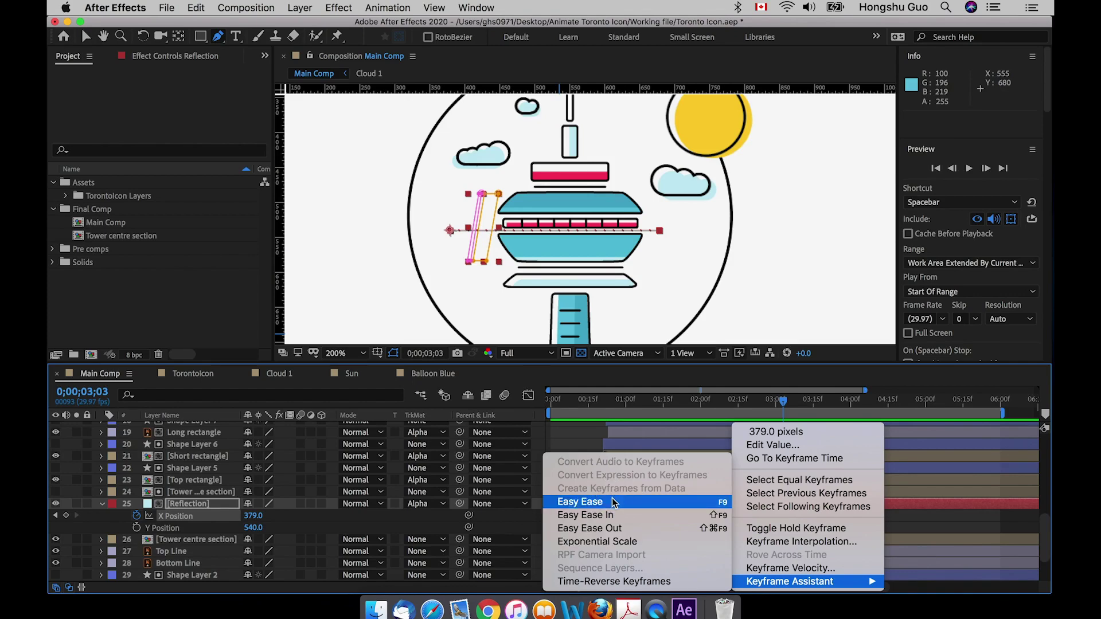
pyautogui.click(578, 502)
pyautogui.press('F2')
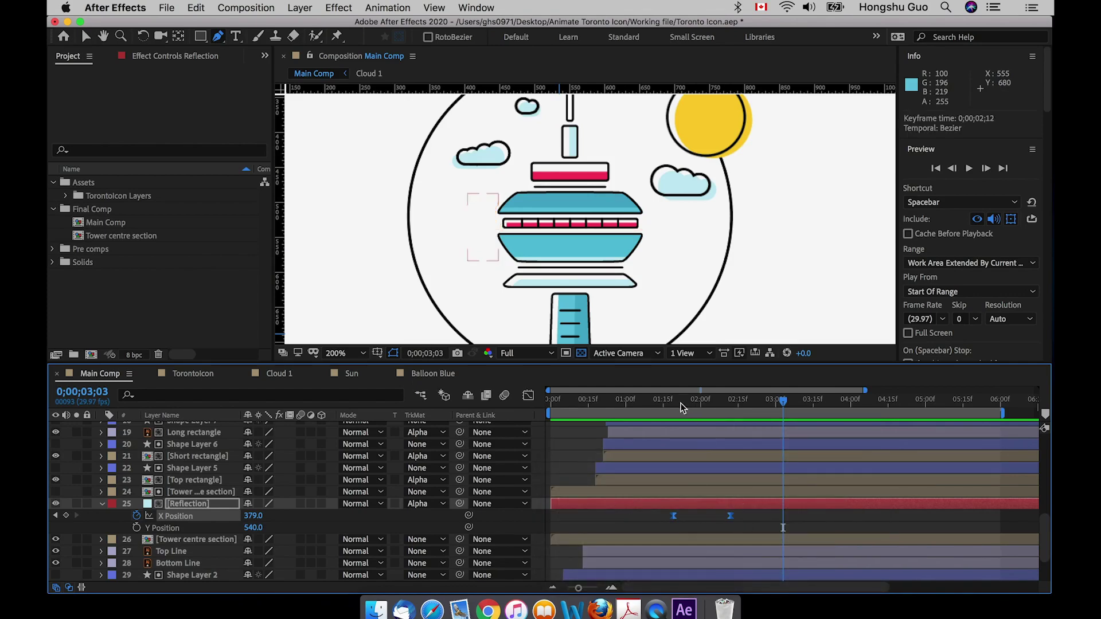
# Play back the eased reflection sweep from the start of the animation.
pyautogui.click(664, 402)
pyautogui.moveTo(664, 403); pyautogui.dragTo(524, 404)
pyautogui.press('space')
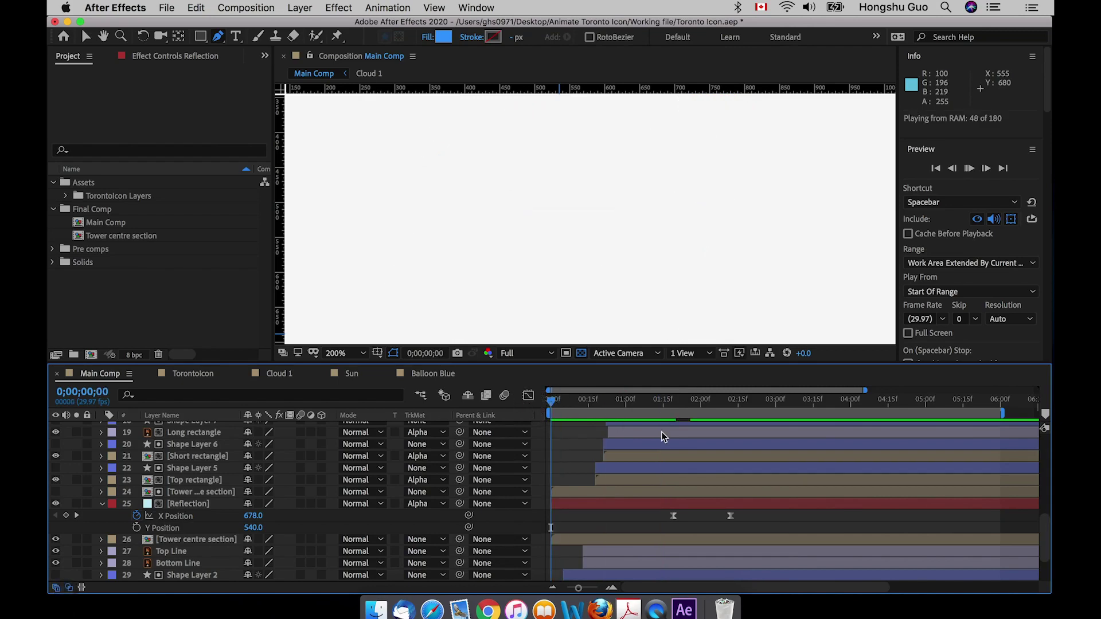